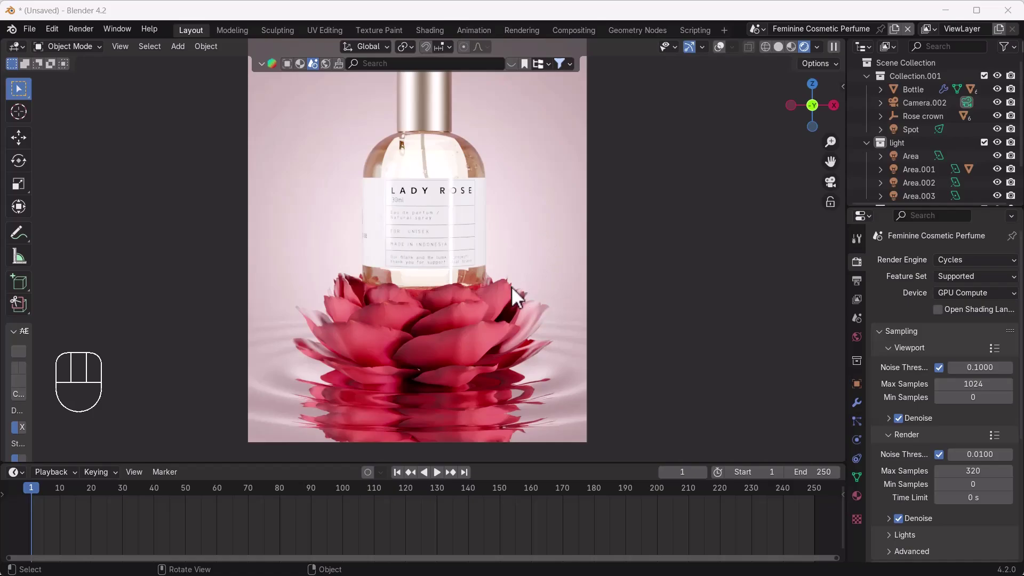
# Orbit away from the camera view and return to inspect the bottle scene.
pyautogui.moveTo(477, 298); pyautogui.dragTo(334, 312, button='middle')
pyautogui.scroll(-3, 427, 386)
pyautogui.scroll(3, 436, 395)
pyautogui.press('KP_0')
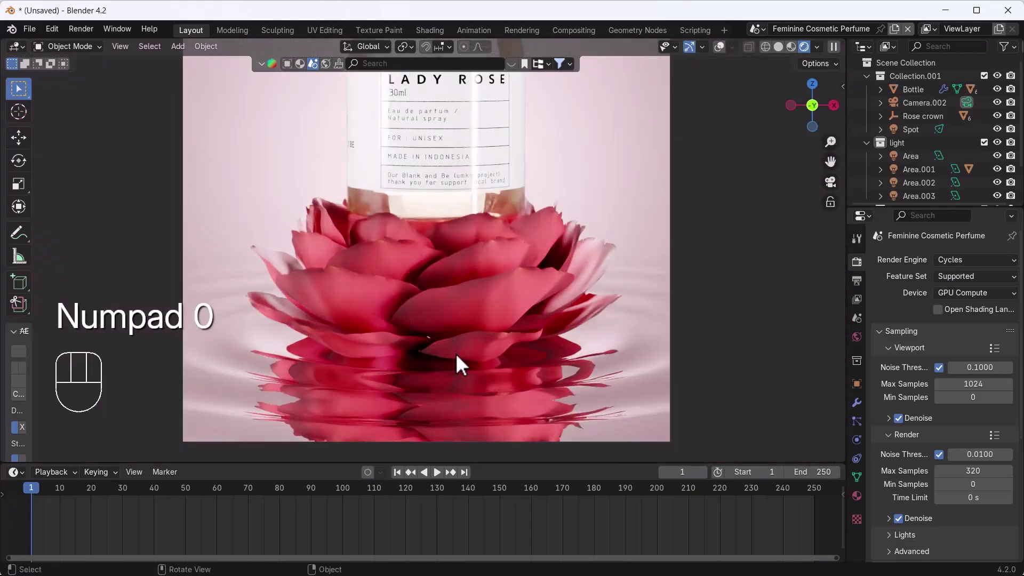
pyautogui.scroll(-3, 420, 334)
pyautogui.scroll(4, 416, 383)
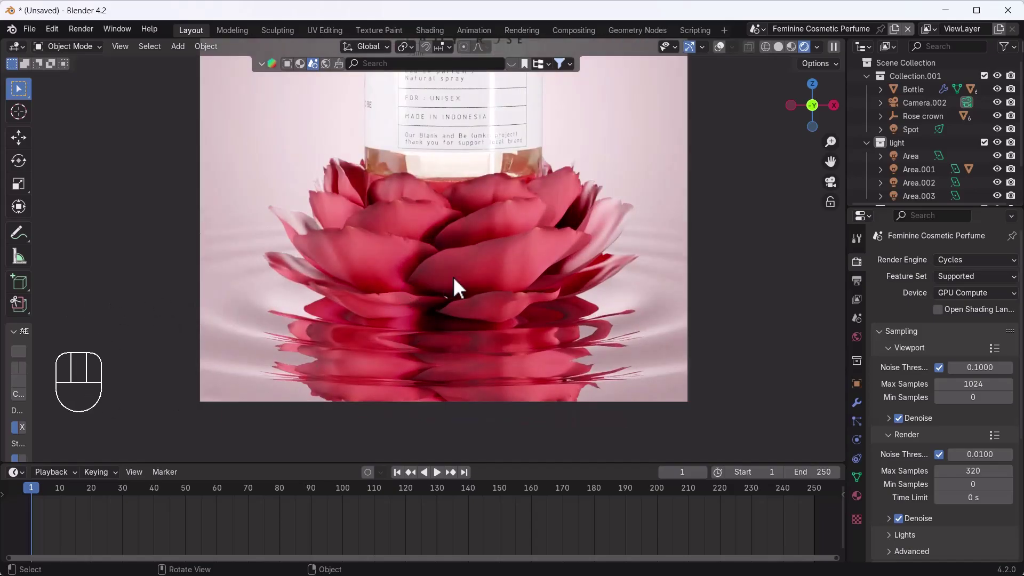
pyautogui.scroll(-3, 485, 346)
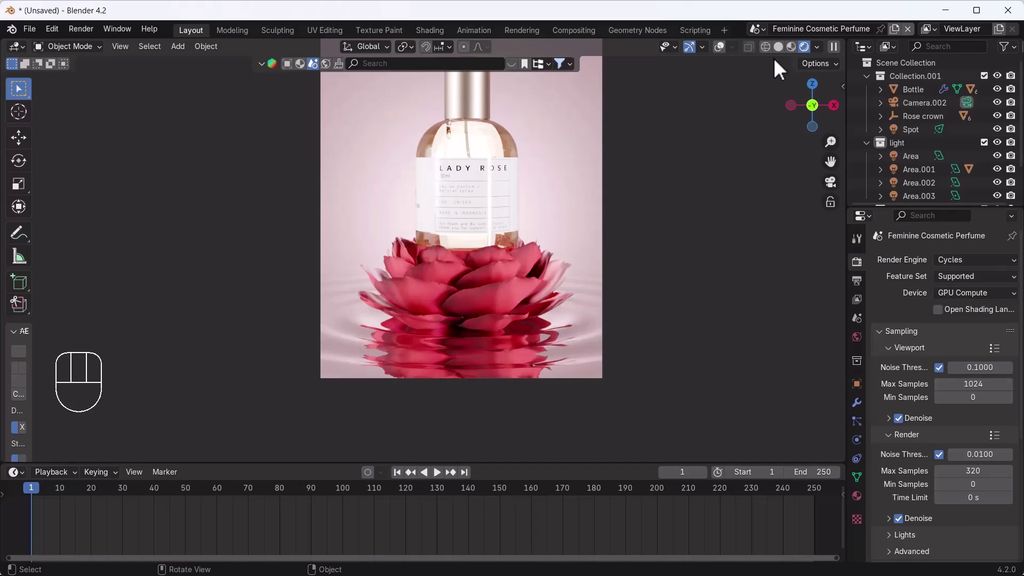
# Switch the viewport to Solid shading, leave camera view and enable Overlays.
pyautogui.click(778, 47)
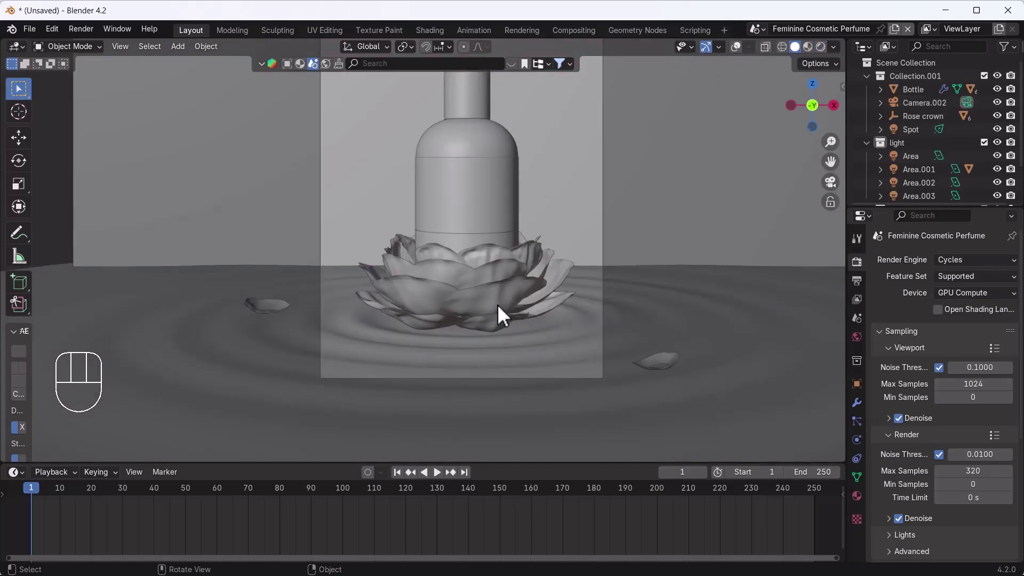
pyautogui.press('KP_0')
pyautogui.moveTo(540, 308); pyautogui.dragTo(520, 219, button='middle')
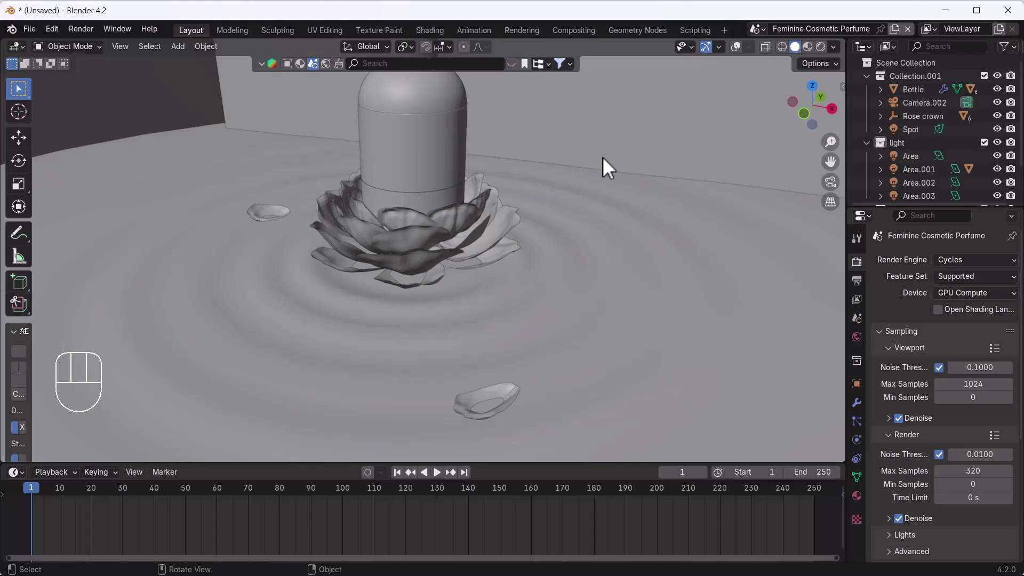
pyautogui.click(735, 46)
# Enter Edit Mode on the floor Circle and orbit to inspect its ripple rings.
pyautogui.press('Tab')
pyautogui.moveTo(393, 338); pyautogui.dragTo(359, 327, button='middle')
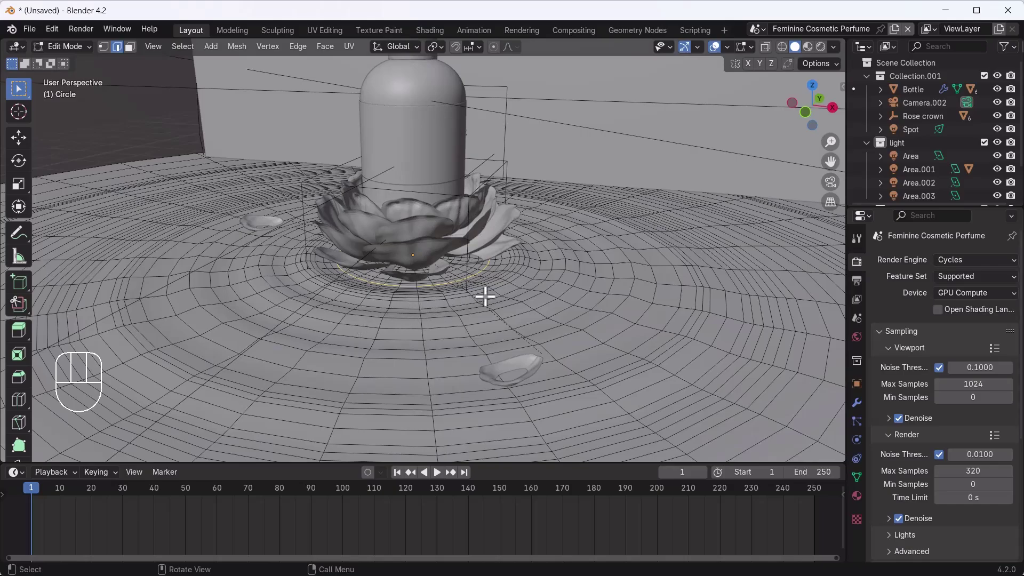
pyautogui.scroll(-4, 485, 297)
pyautogui.moveTo(480, 292); pyautogui.dragTo(373, 335, button='middle')
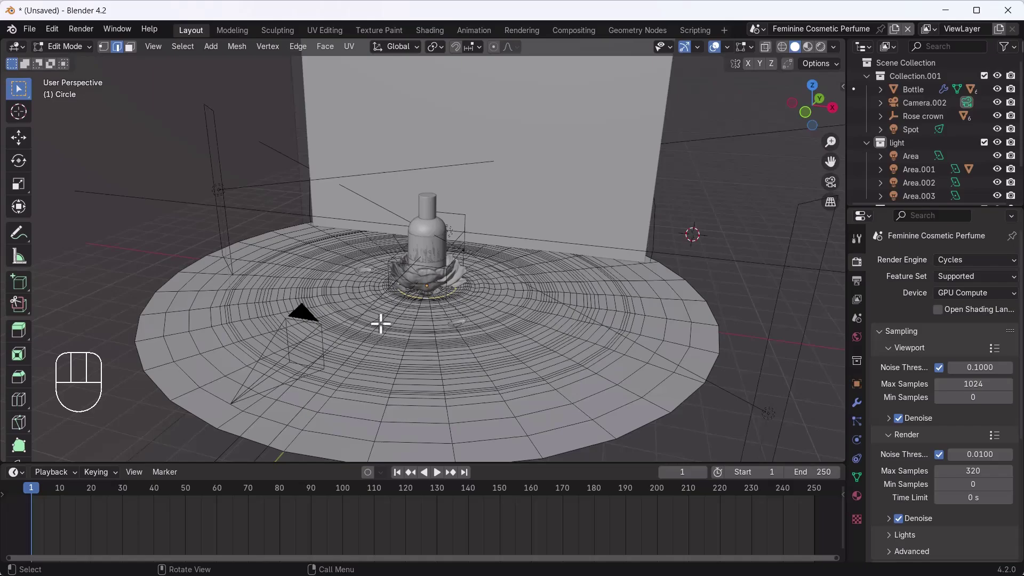
pyautogui.scroll(3, 409, 337)
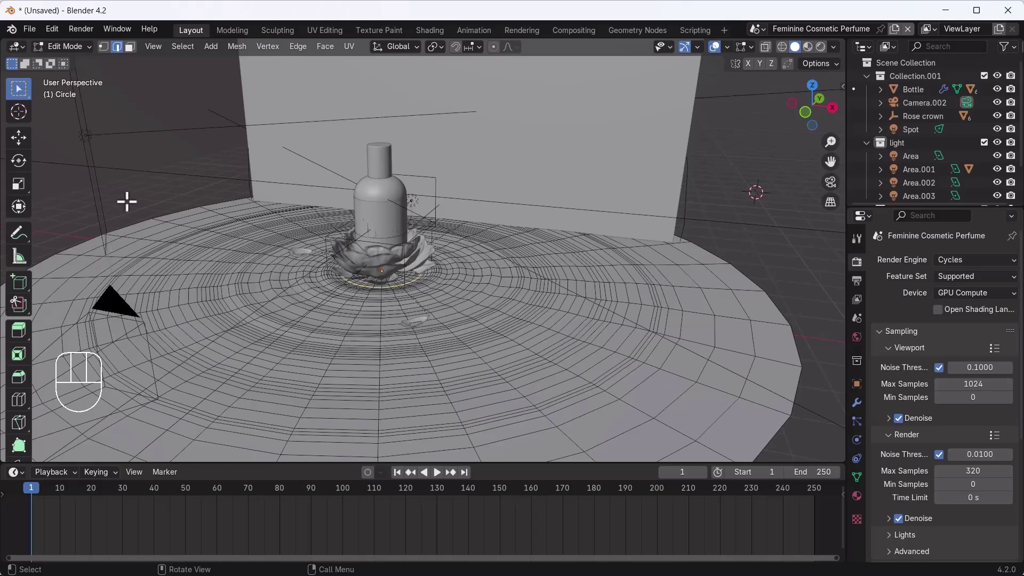
pyautogui.scroll(2, 377, 293)
# Select the floor disc, rename its Material.005 material to water, then delete the disc.
pyautogui.press('Tab')
pyautogui.scroll(-5, 375, 301)
pyautogui.click(484, 325)
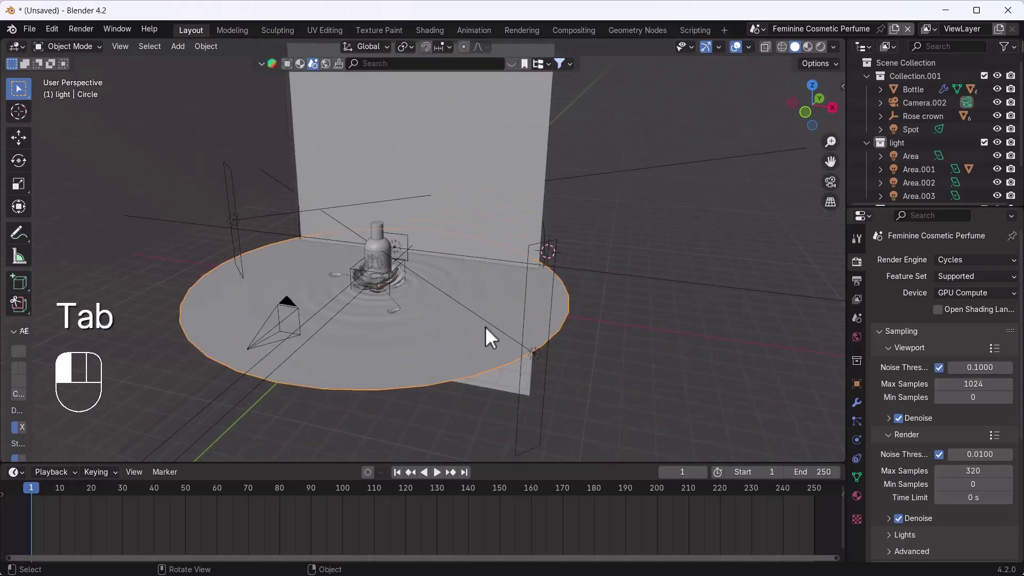
pyautogui.click(856, 495)
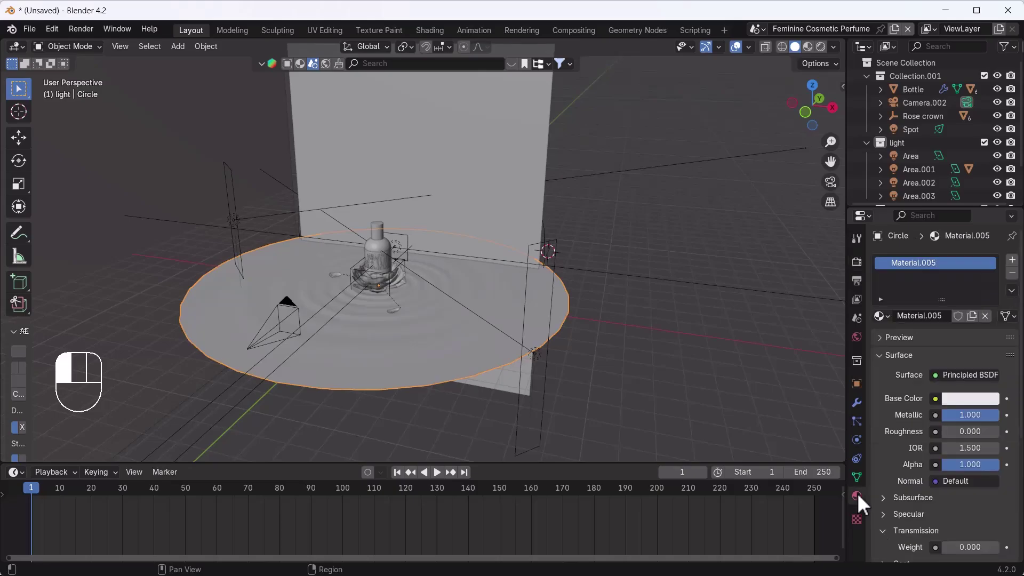
pyautogui.doubleClick(907, 264)
pyautogui.write('Gla')
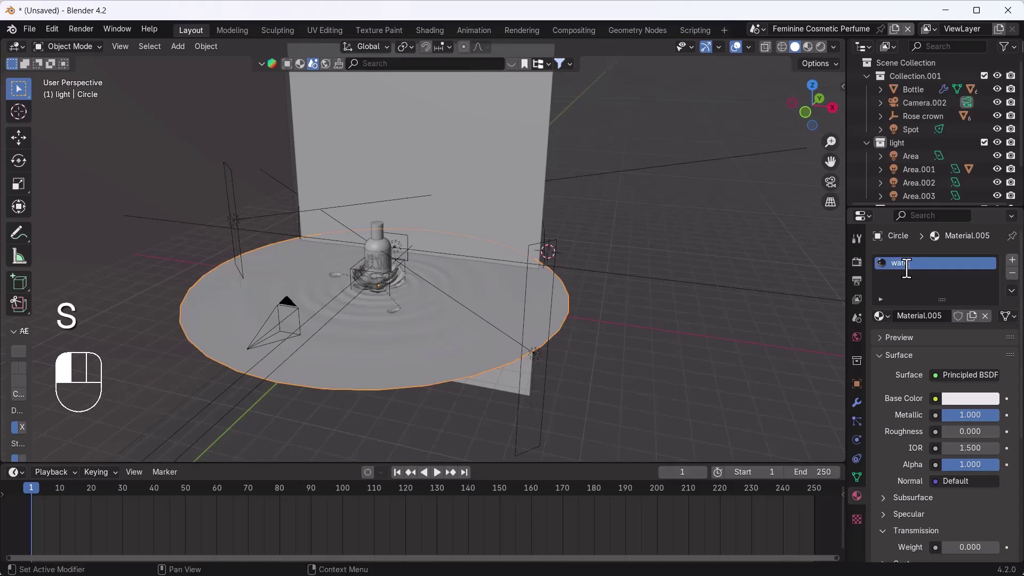
pyautogui.click(906, 264)
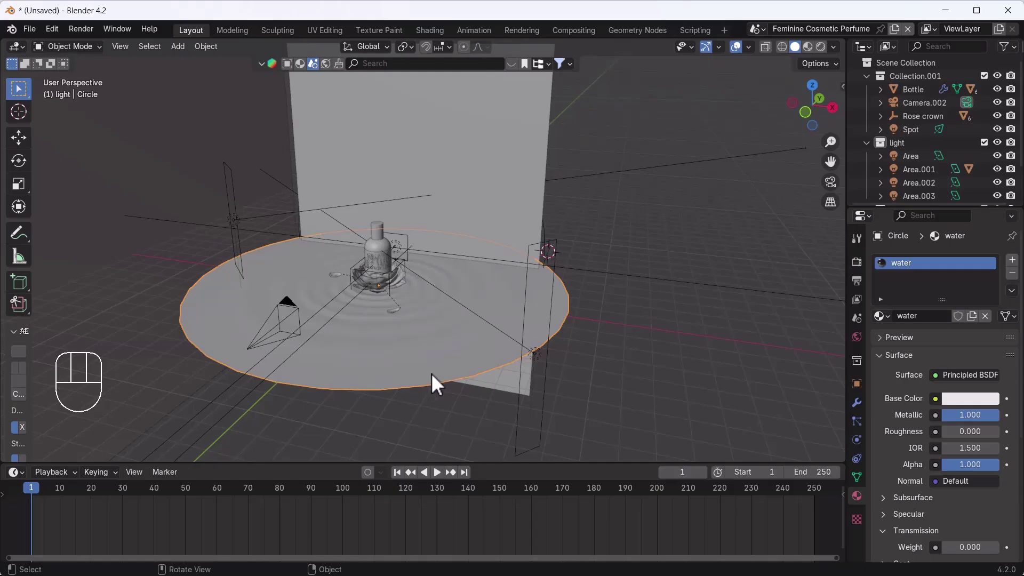
pyautogui.press('Delete')
# Add a new mesh Plane to the scene.
pyautogui.hotkey('shift', 'a')
pyautogui.moveTo(358, 299)
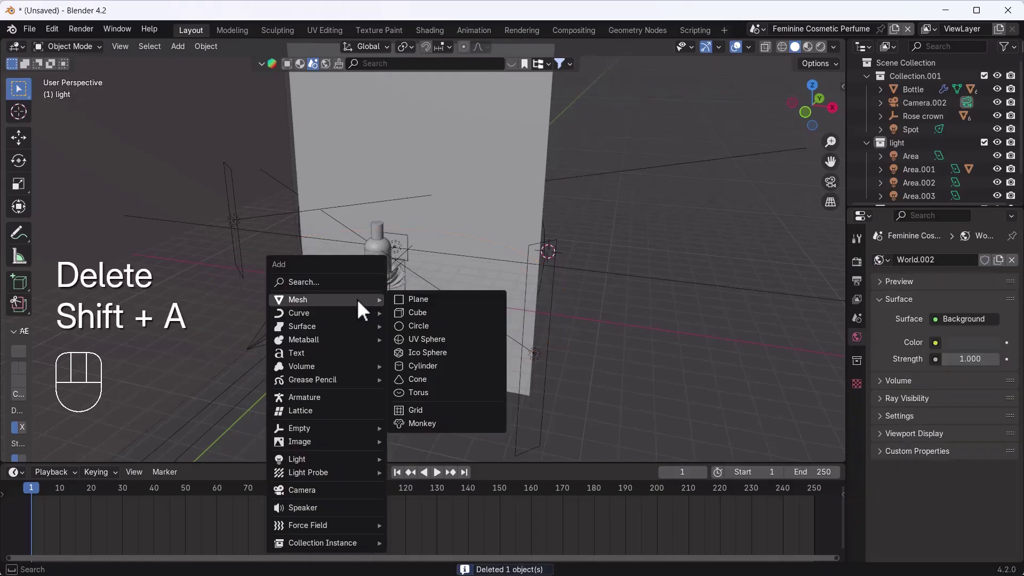
pyautogui.click(426, 298)
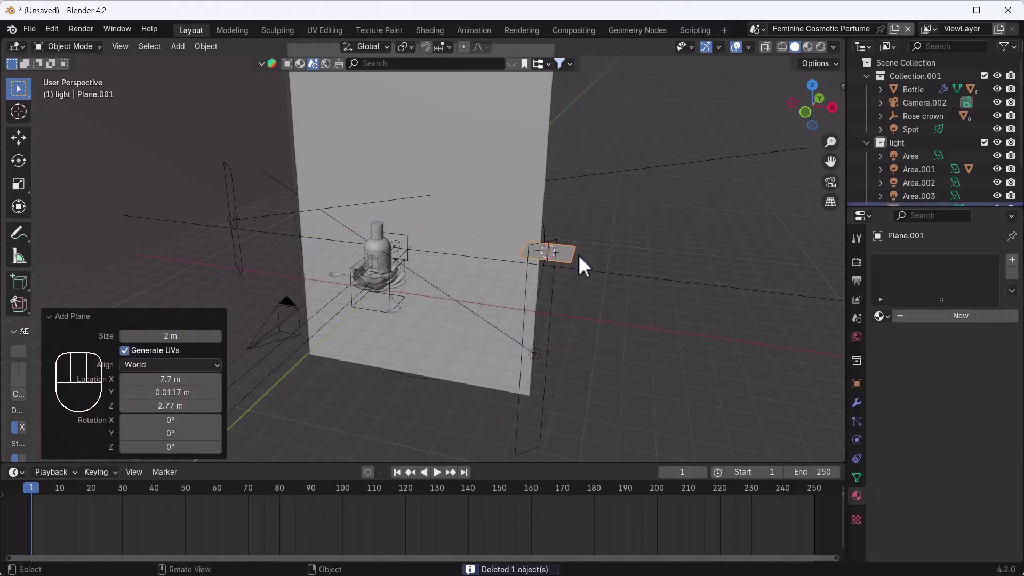
pyautogui.scroll(5, 534, 240)
pyautogui.scroll(-5, 567, 260)
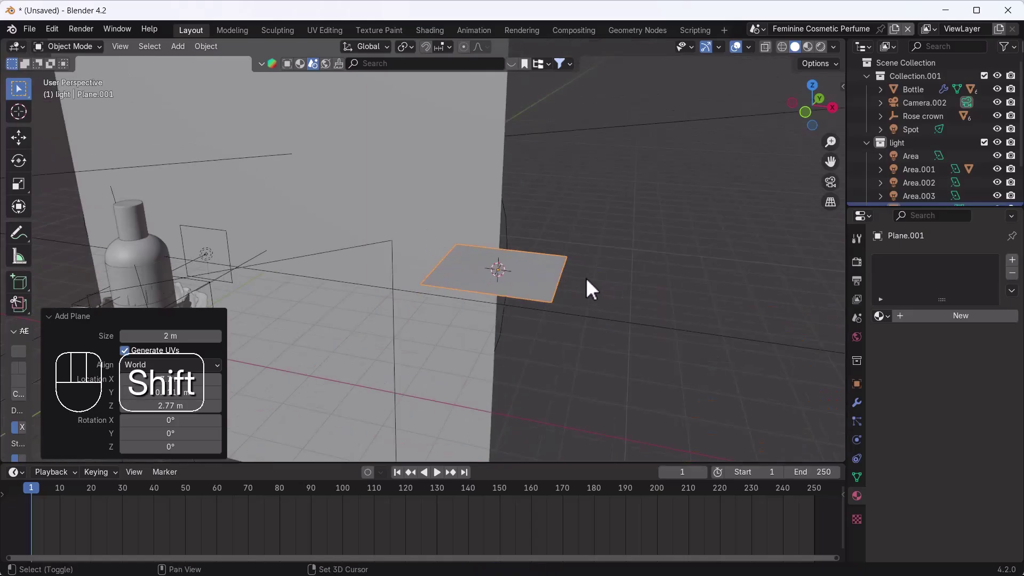
pyautogui.keyDown('shift'); pyautogui.moveTo(589, 288); pyautogui.dragTo(434, 290, button='middle'); pyautogui.keyUp('shift')
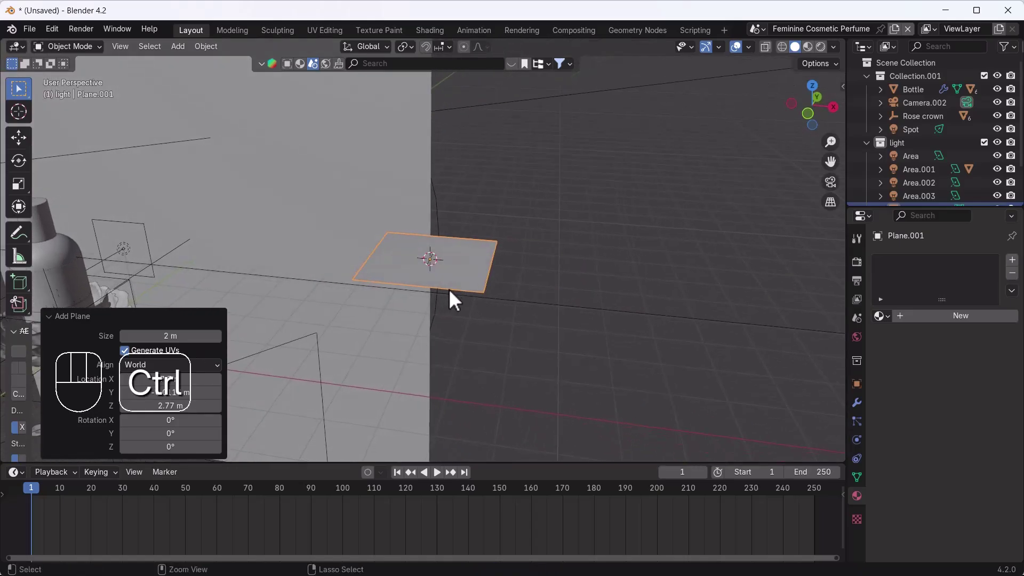
# Add a Ctrl+2 Subdivision Surface with Levels Viewport 3 and apply it.
pyautogui.hotkey('ctrl', '2')
pyautogui.click(856, 403)
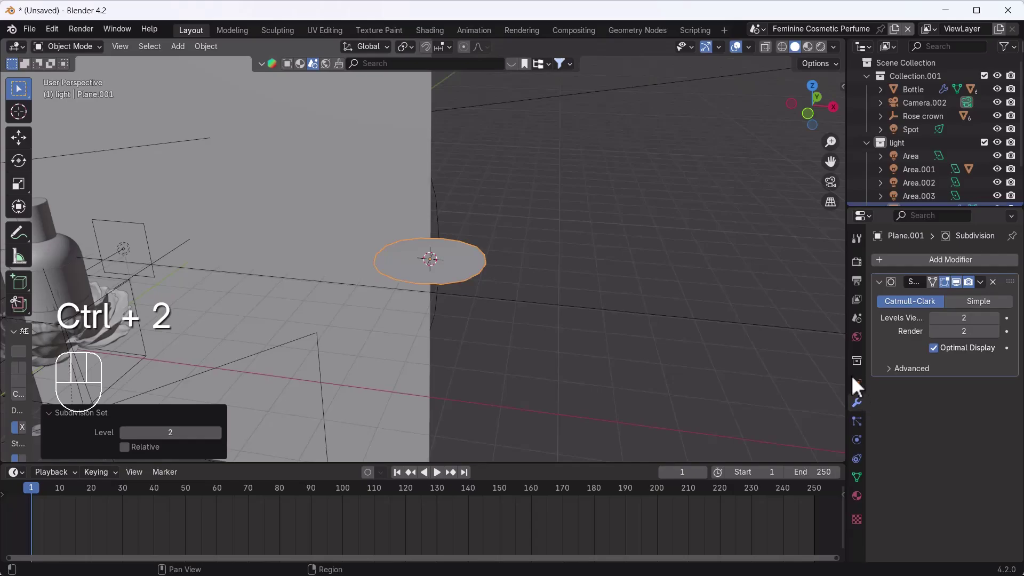
pyautogui.click(996, 318)
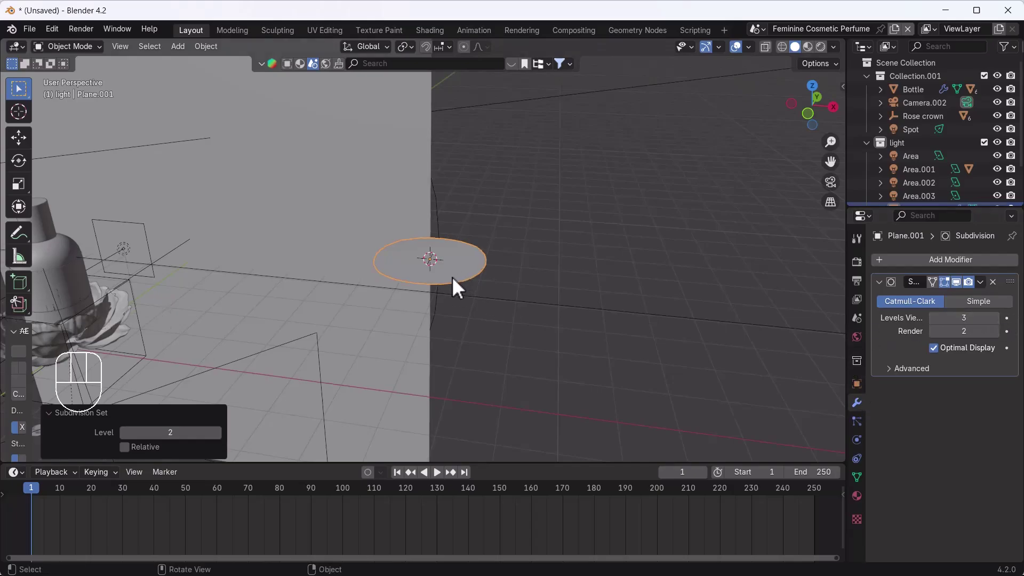
pyautogui.scroll(3, 452, 275)
pyautogui.press('Tab')
pyautogui.press('Tab')
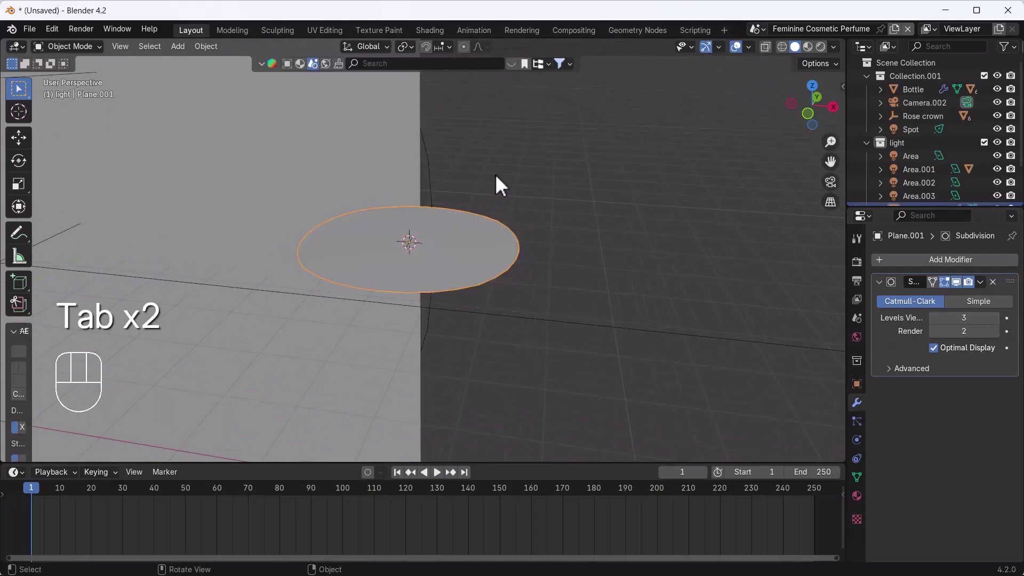
pyautogui.moveTo(420, 269); pyautogui.dragTo(421, 311, button='middle')
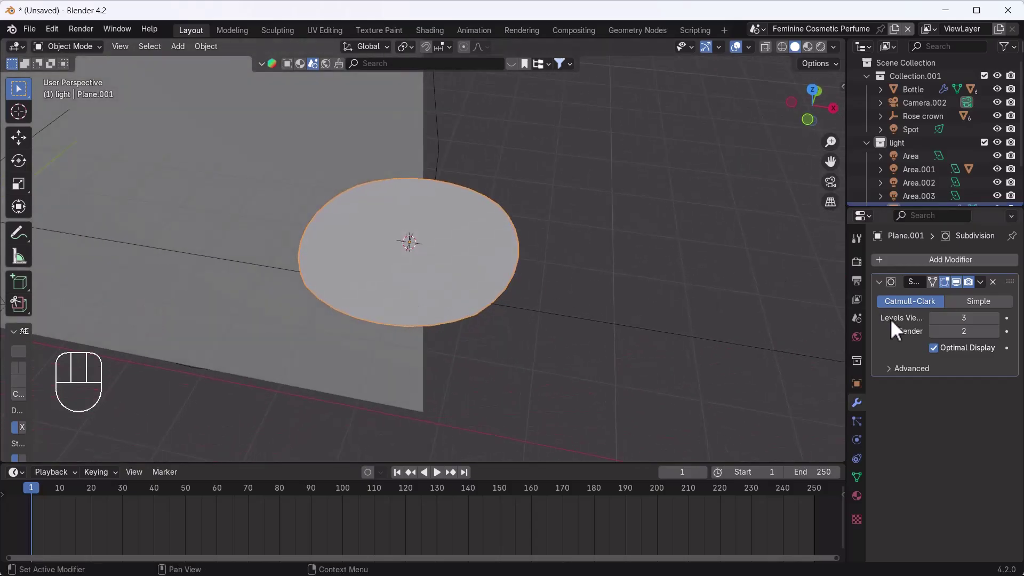
pyautogui.click(980, 283)
pyautogui.click(965, 293)
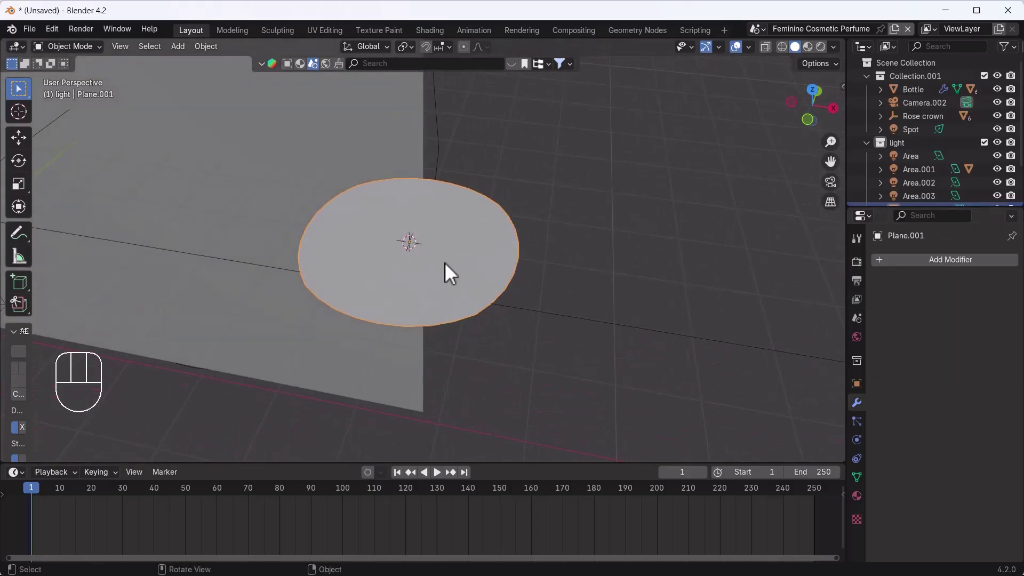
# Subdivide the whole disc mesh three times in Edit Mode.
pyautogui.press('Tab')
pyautogui.moveTo(400, 274); pyautogui.dragTo(445, 276, button='middle')
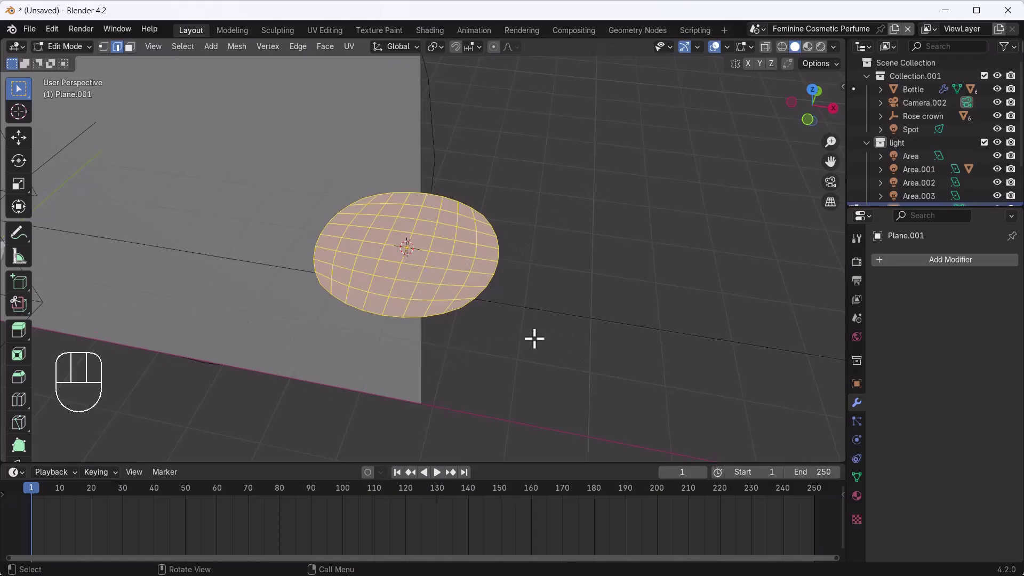
pyautogui.press('a')
pyautogui.rightClick(594, 208)
pyautogui.click(535, 176)
pyautogui.rightClick(534, 176)
pyautogui.click(535, 175)
pyautogui.rightClick(559, 180)
pyautogui.click(559, 174)
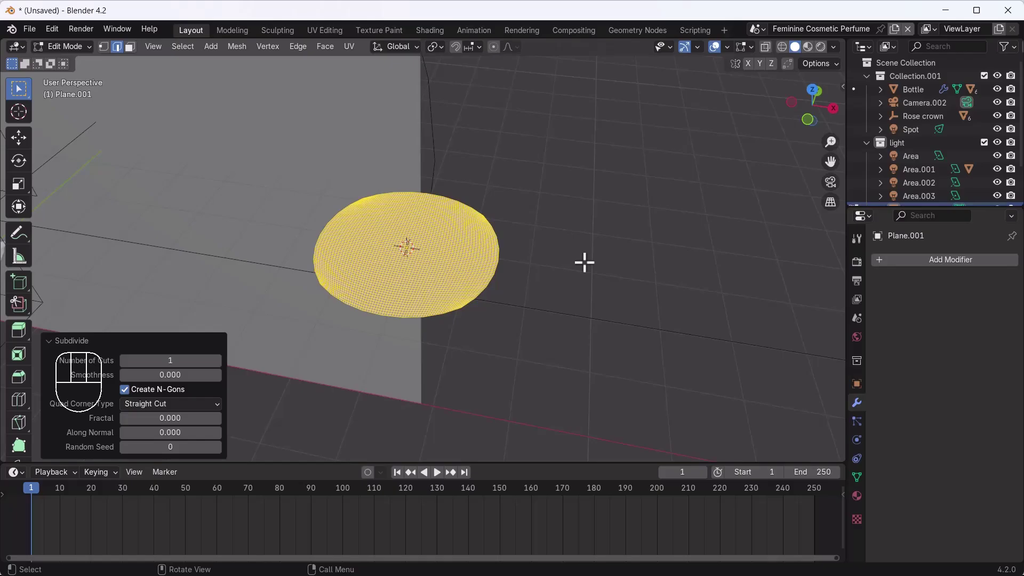
pyautogui.press('Tab')
pyautogui.scroll(-6, 583, 263)
# Enlarge the disc and position it under the bottle, lowering it along Z.
pyautogui.press('s')
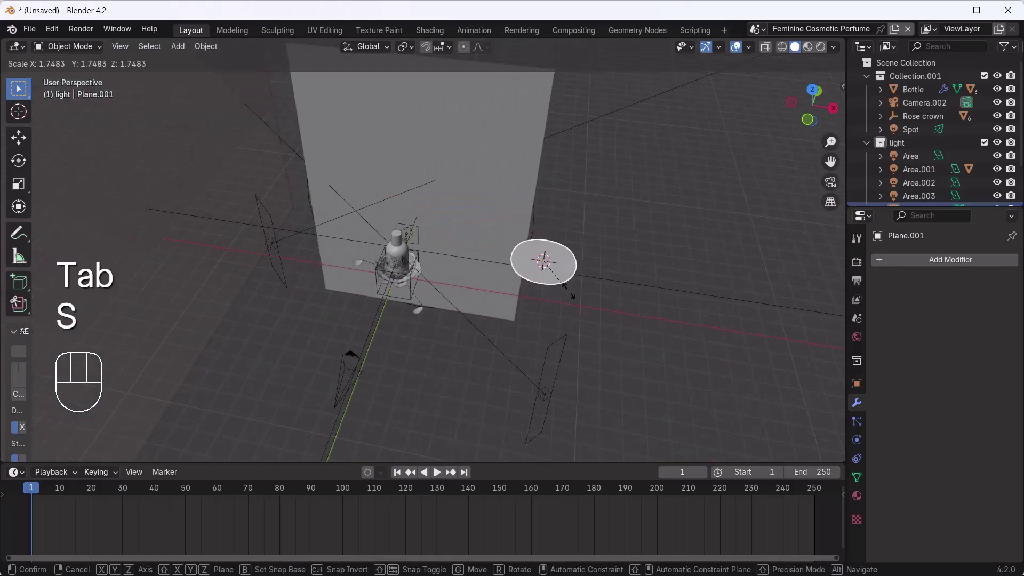
pyautogui.click(801, 328)
pyautogui.press('w')
pyautogui.moveTo(579, 271); pyautogui.dragTo(438, 280)
pyautogui.moveTo(438, 280); pyautogui.dragTo(388, 209, button='middle')
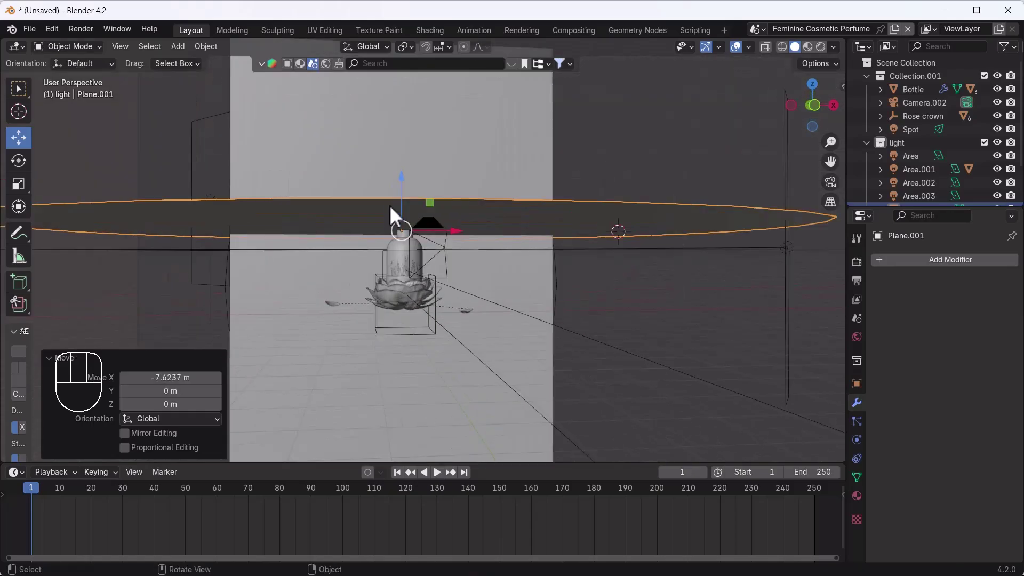
pyautogui.press('g')
pyautogui.press('z')
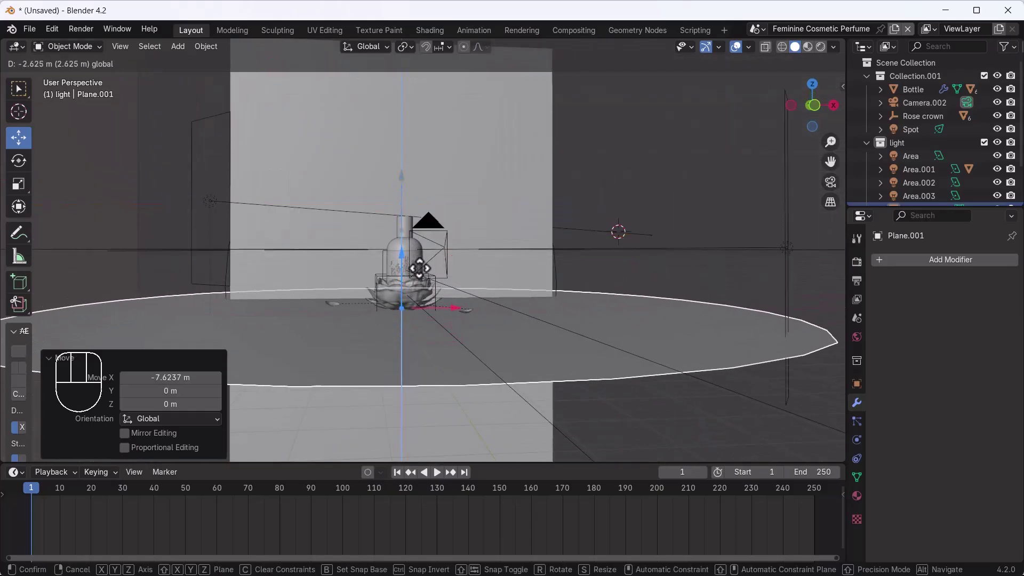
pyautogui.click(420, 268)
pyautogui.moveTo(414, 386); pyautogui.dragTo(409, 311, button='middle')
pyautogui.scroll(3, 416, 299)
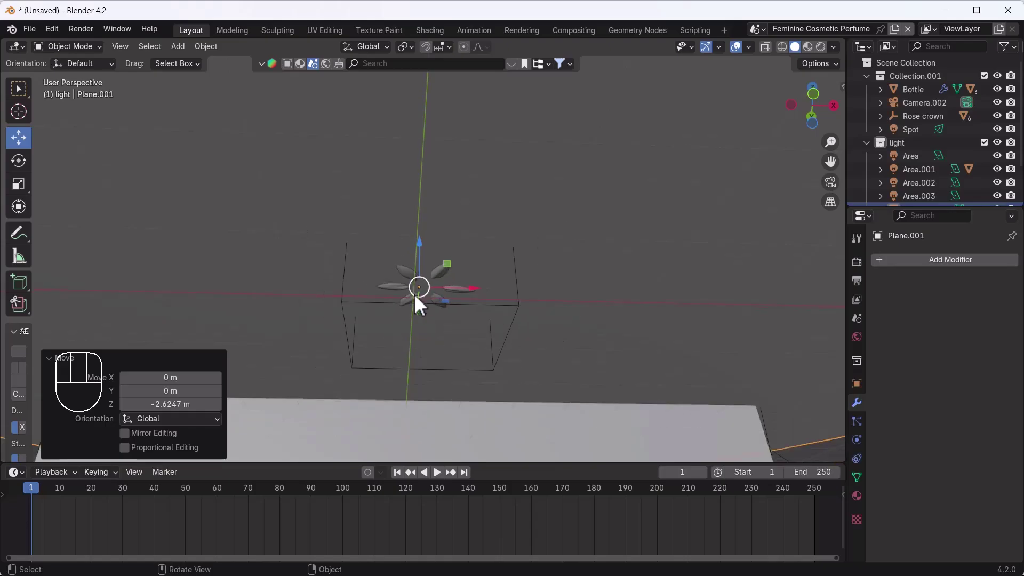
pyautogui.scroll(-6, 420, 307)
# Apply the disc's scale with Ctrl+A.
pyautogui.press('Tab')
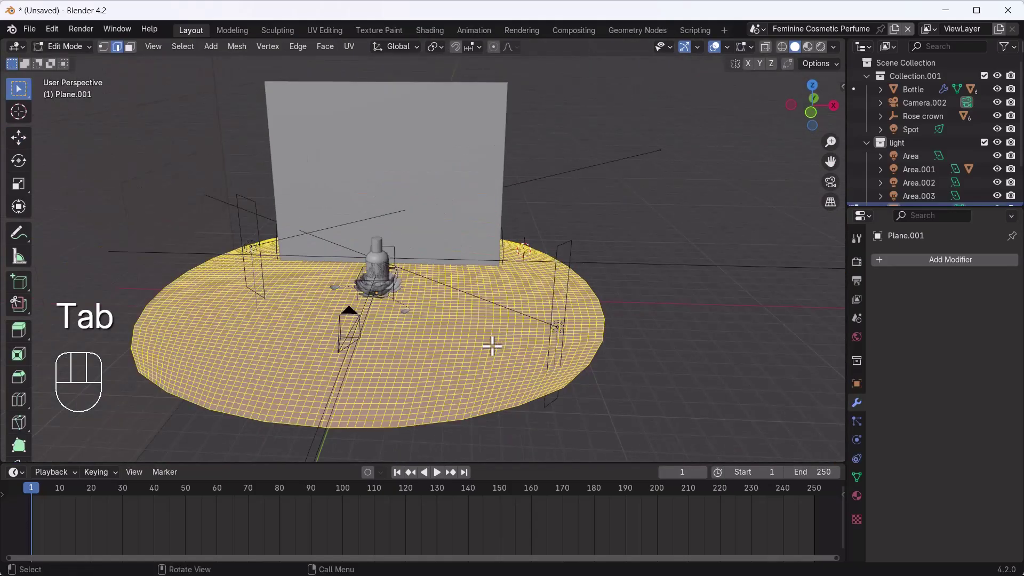
pyautogui.press('Tab')
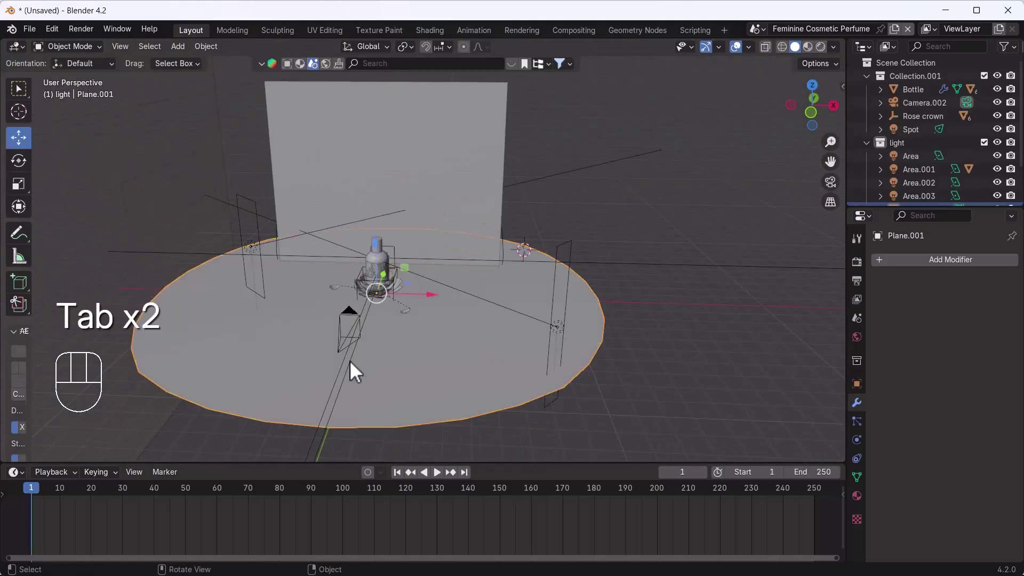
pyautogui.hotkey('ctrl', 'a')
pyautogui.click(705, 229)
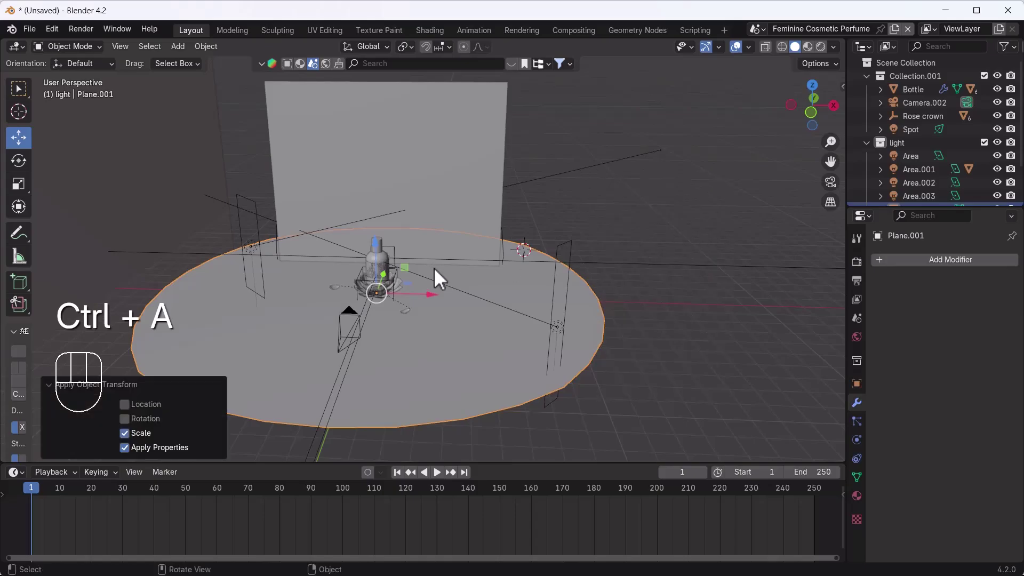
pyautogui.scroll(5, 425, 276)
pyautogui.scroll(-6, 351, 296)
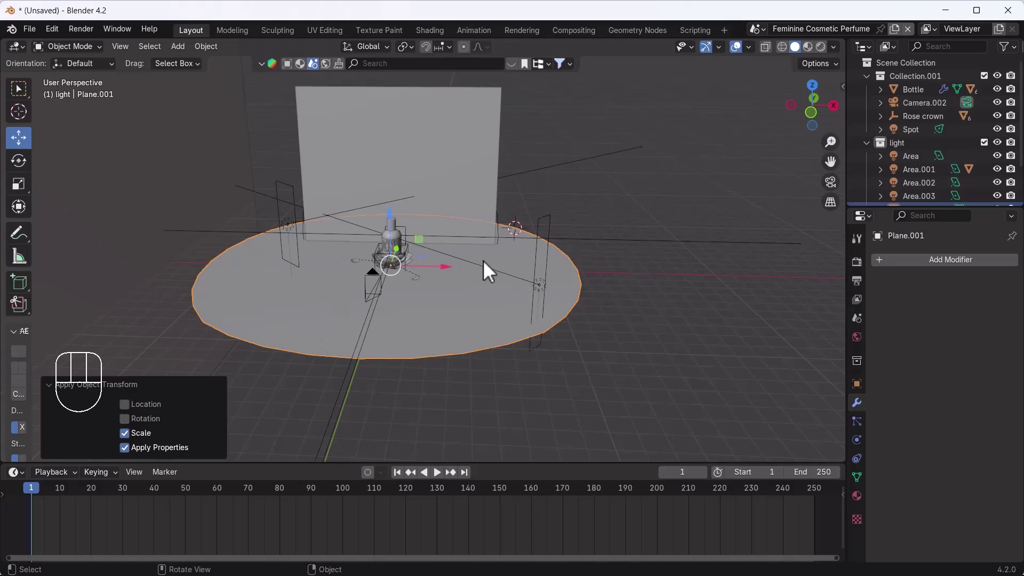
# Hide all other objects, test a subdivide on the disc and undo it.
pyautogui.hotkey('shift', 'h')
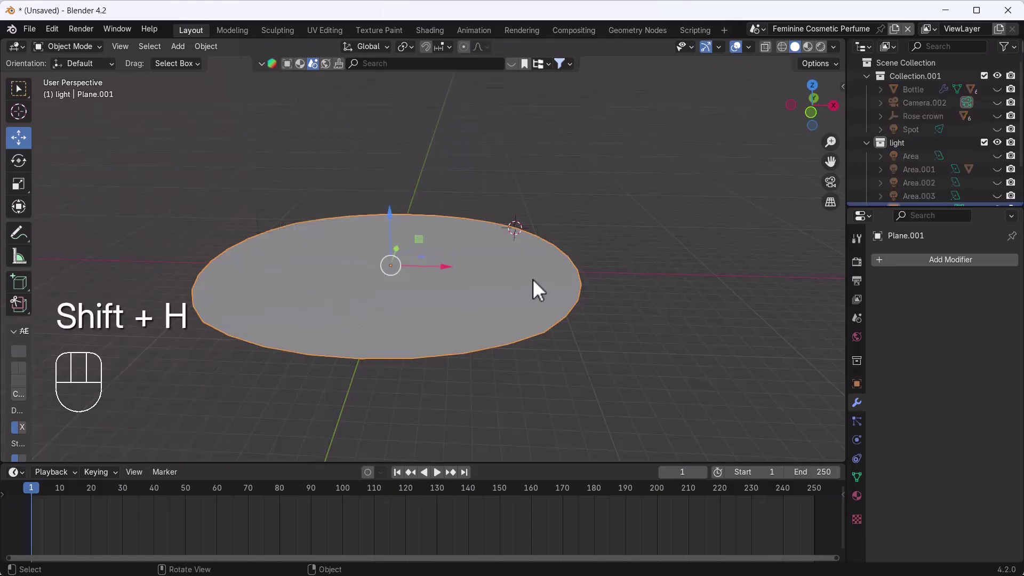
pyautogui.press('Tab')
pyautogui.press('a')
pyautogui.rightClick(573, 178)
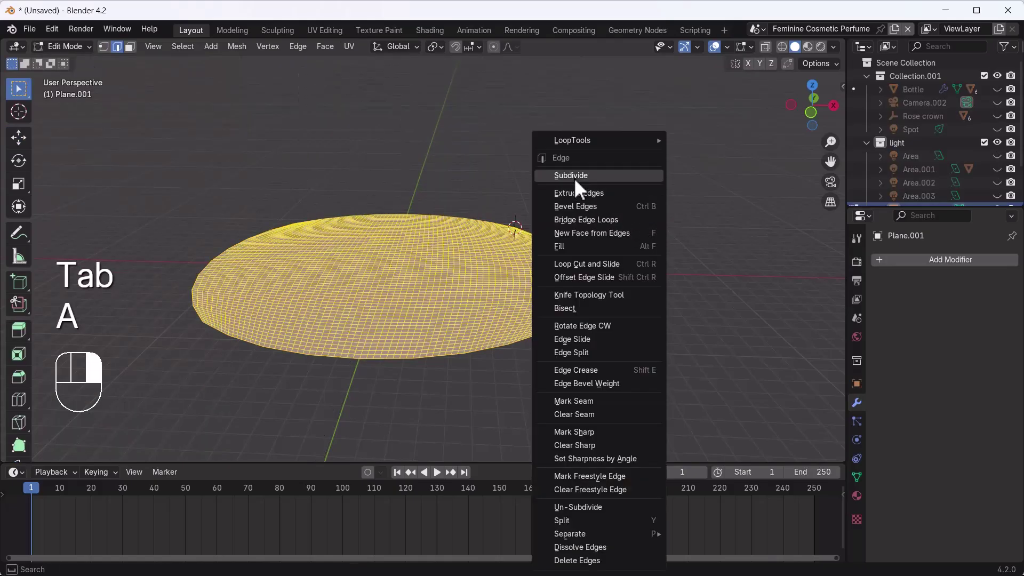
pyautogui.click(574, 177)
pyautogui.hotkey('ctrl', 'z')
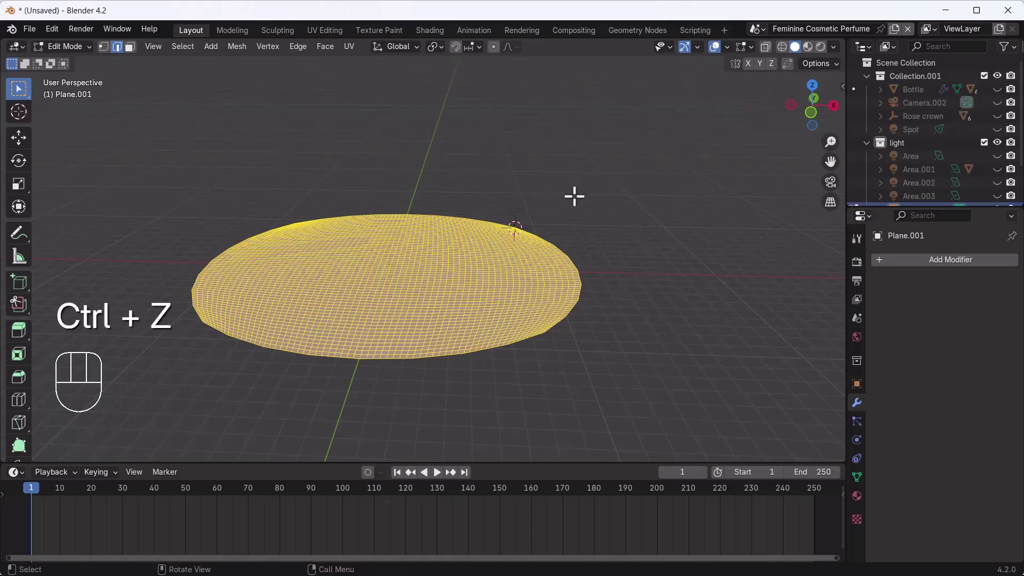
pyautogui.press('Tab')
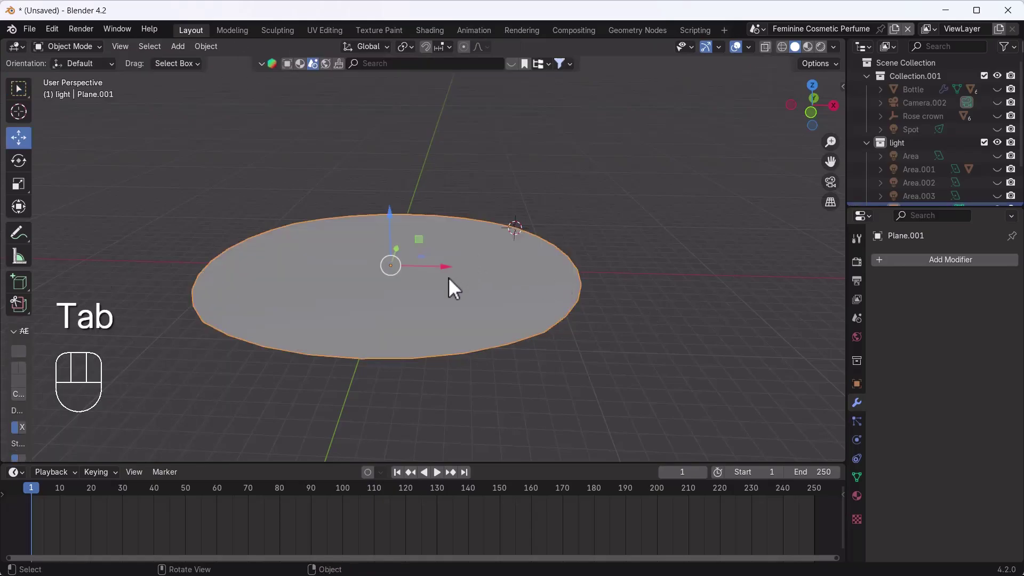
pyautogui.scroll(3, 448, 276)
pyautogui.moveTo(297, 285)
pyautogui.mouseDown(button='middle')
pyautogui.moveTo(320, 282)
pyautogui.moveTo(302, 282)
pyautogui.mouseUp(button='middle')
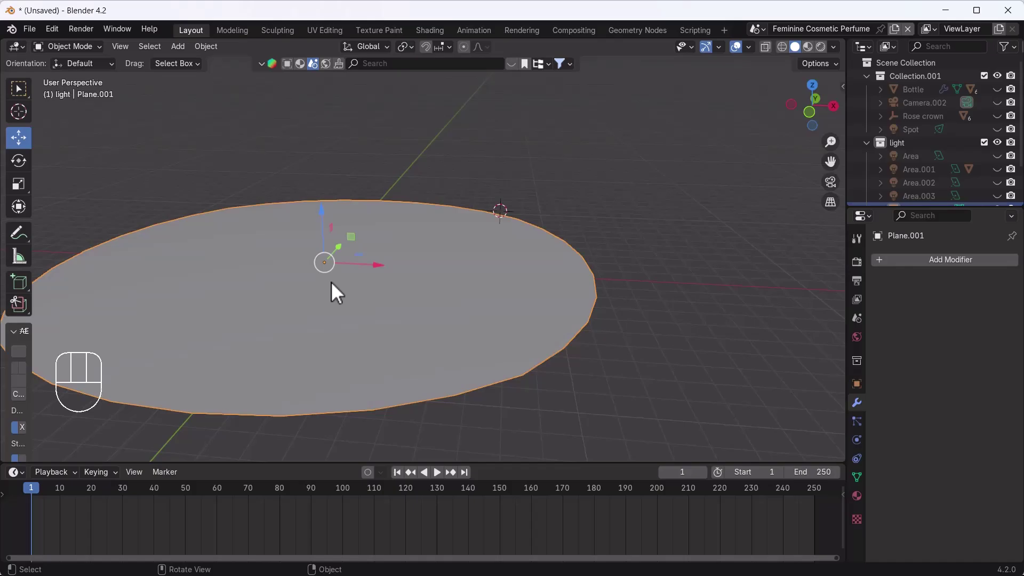
pyautogui.scroll(-5, 328, 283)
# Add a mesh Cylinder to the scene.
pyautogui.hotkey('shift', 'a')
pyautogui.moveTo(250, 216)
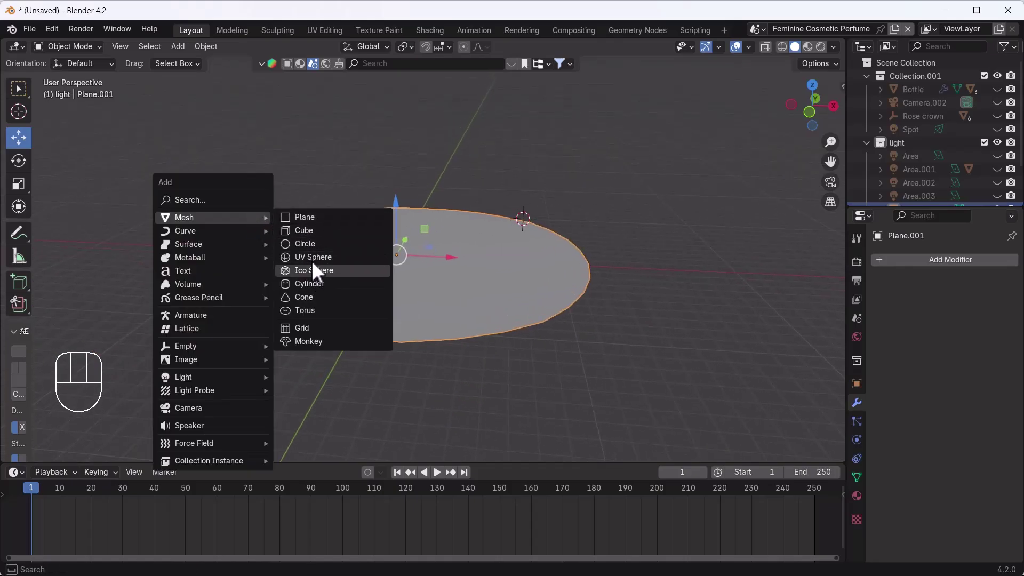
pyautogui.click(320, 283)
pyautogui.scroll(6, 524, 226)
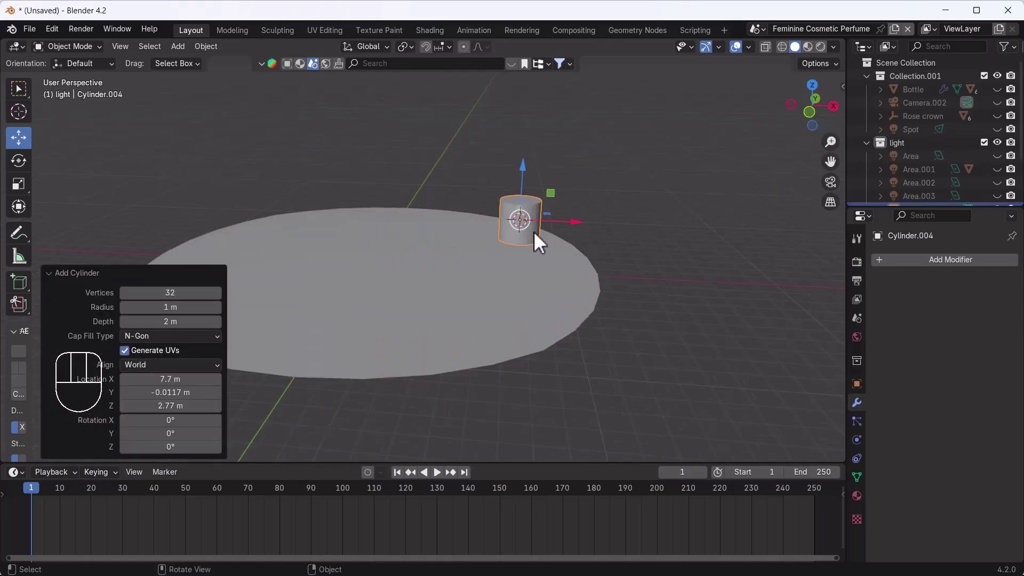
pyautogui.scroll(2, 517, 214)
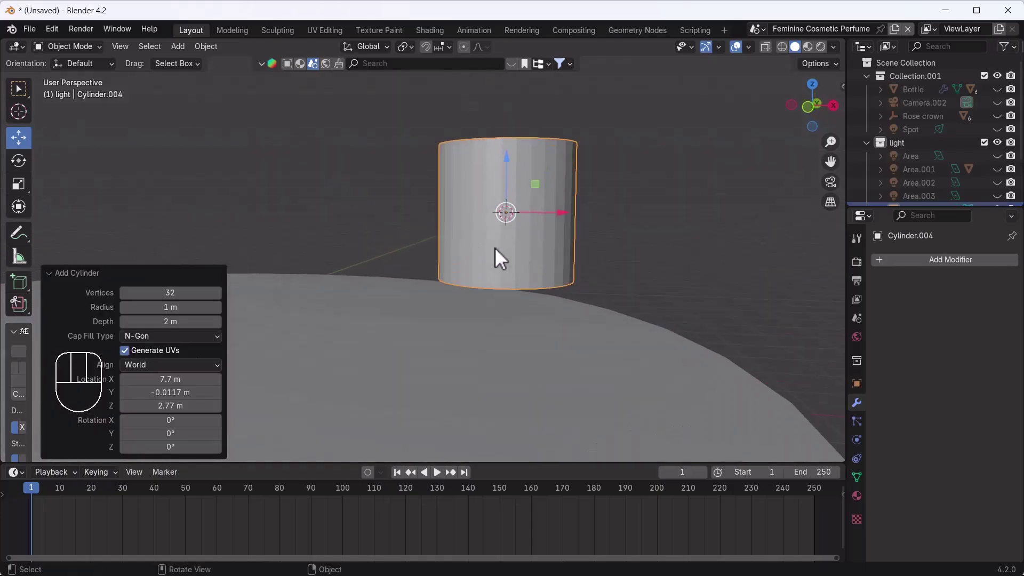
# Bevel the cylinder's bottom edge loop with 6 segments.
pyautogui.press('Tab')
pyautogui.press('2')
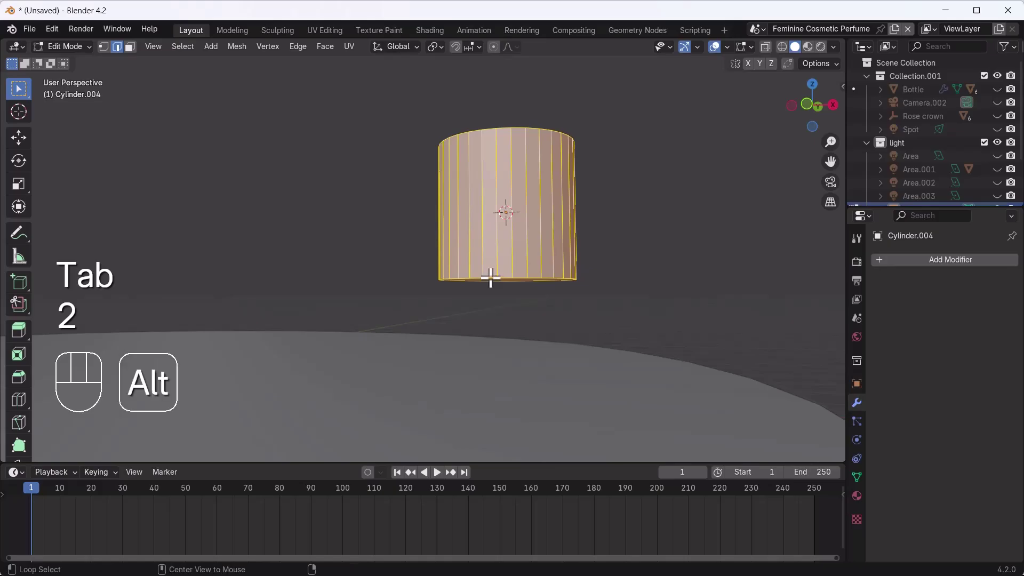
pyautogui.press('2')
pyautogui.click(489, 277)
pyautogui.keyDown('alt'); pyautogui.click(491, 278); pyautogui.keyUp('alt')
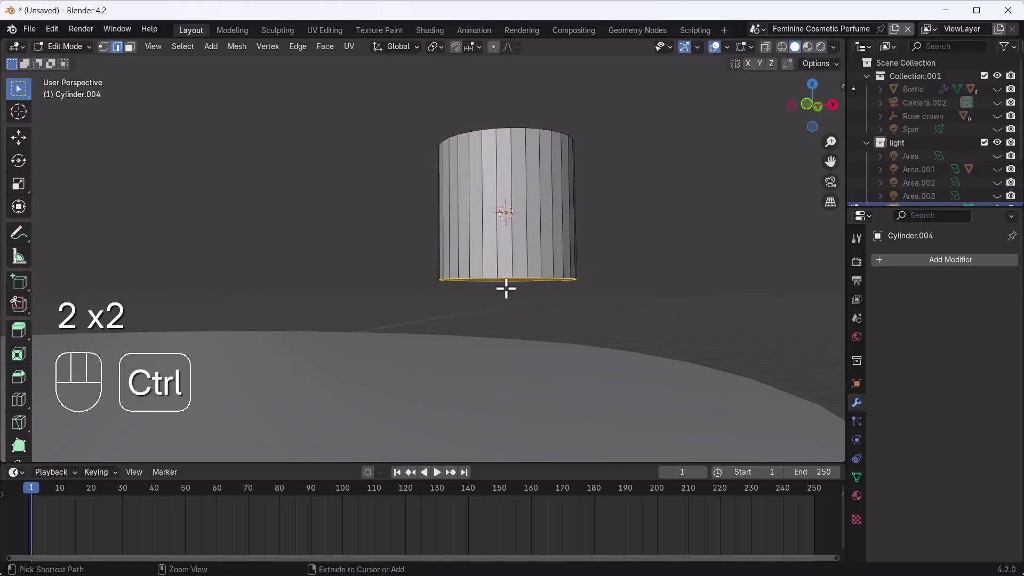
pyautogui.hotkey('ctrl', 'b')
pyautogui.scroll(5, 518, 305)
pyautogui.click(520, 313)
pyautogui.click(598, 251)
pyautogui.moveTo(599, 251); pyautogui.dragTo(624, 255, button='middle')
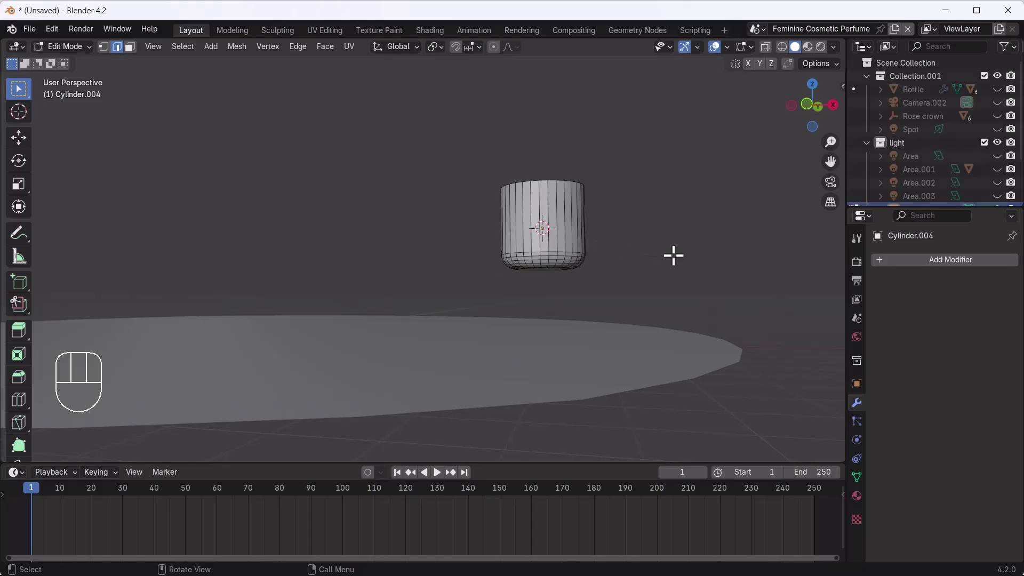
pyautogui.press('Tab')
# In top view, move the cylinder along X toward the disc.
pyautogui.click(603, 126)
pyautogui.press('`')
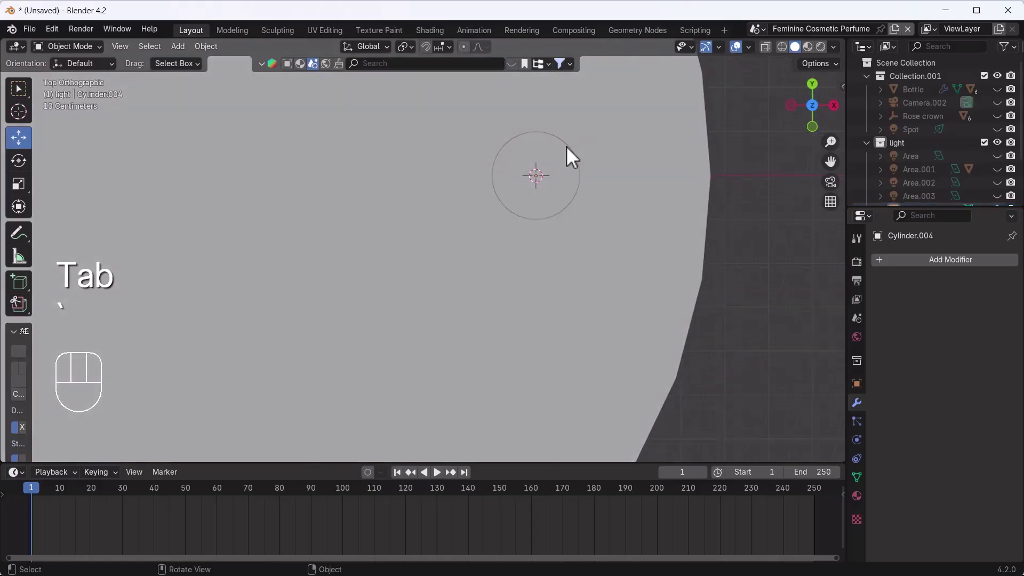
pyautogui.click(551, 194)
pyautogui.press('g')
pyautogui.press('x')
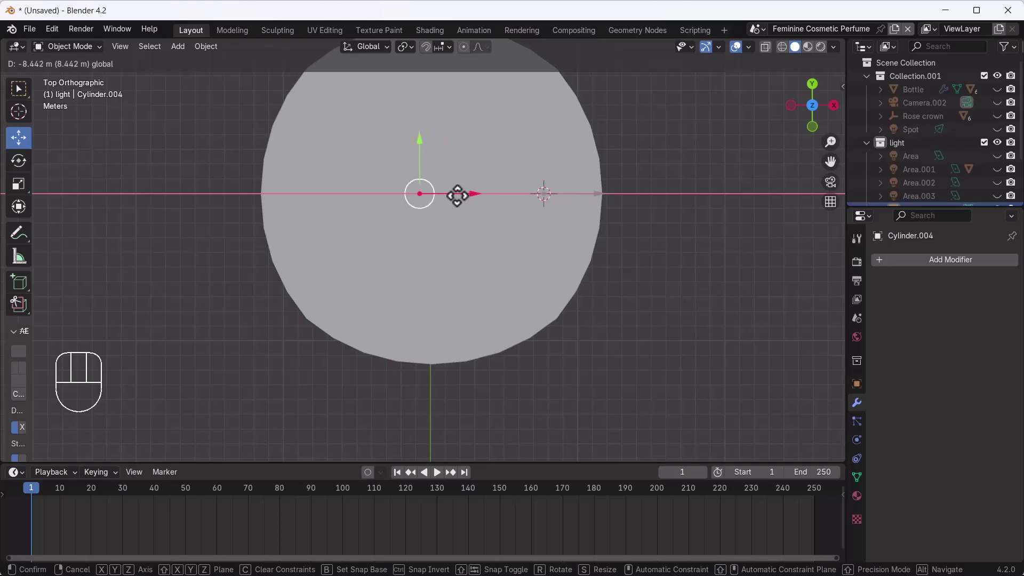
pyautogui.click(466, 196)
pyautogui.moveTo(427, 229); pyautogui.dragTo(424, 289, button='middle')
# Snap the 3D cursor to the disc, then snap the cylinder to the cursor.
pyautogui.click(431, 241)
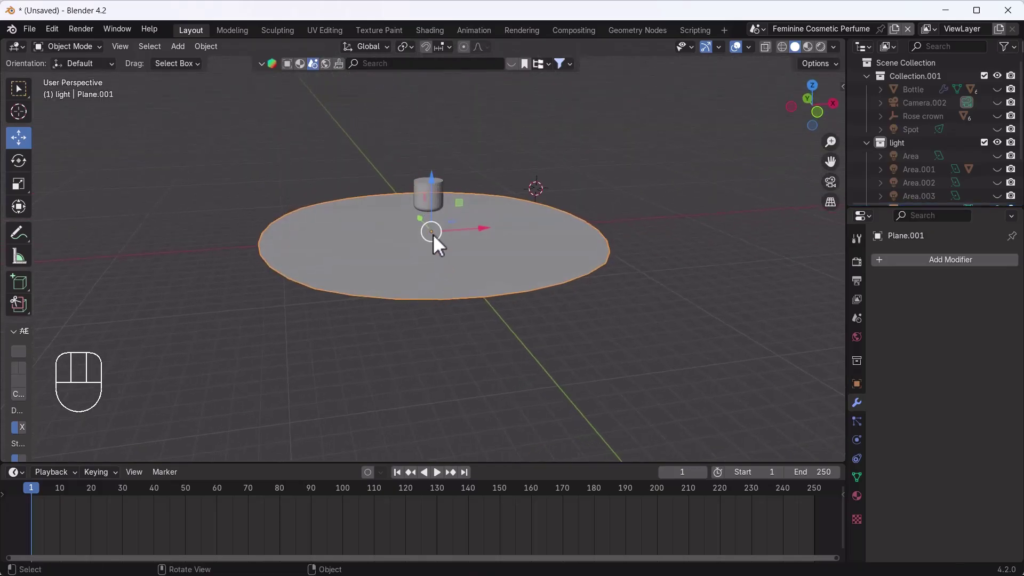
pyautogui.scroll(3, 433, 235)
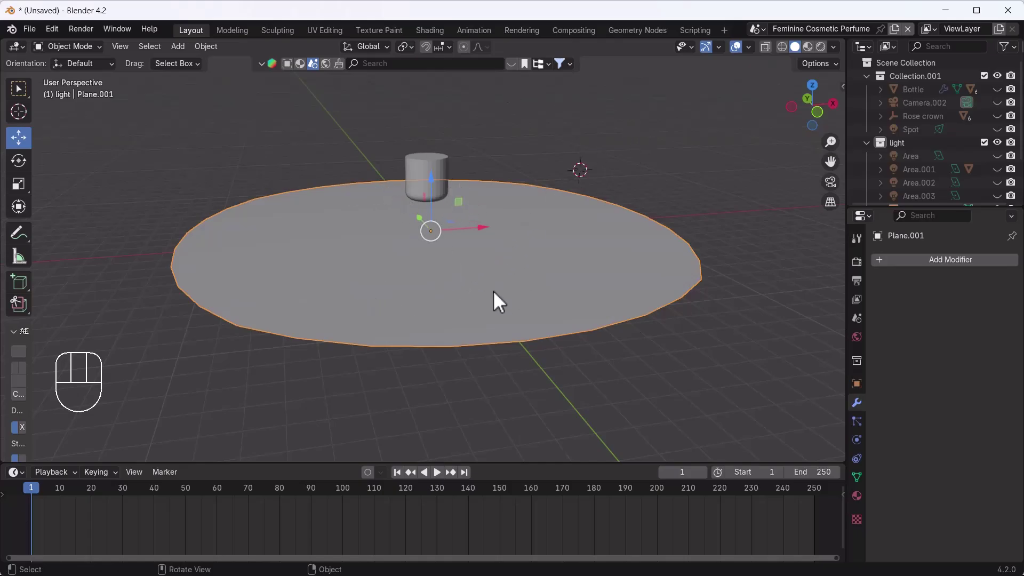
pyautogui.hotkey('shift', 's')
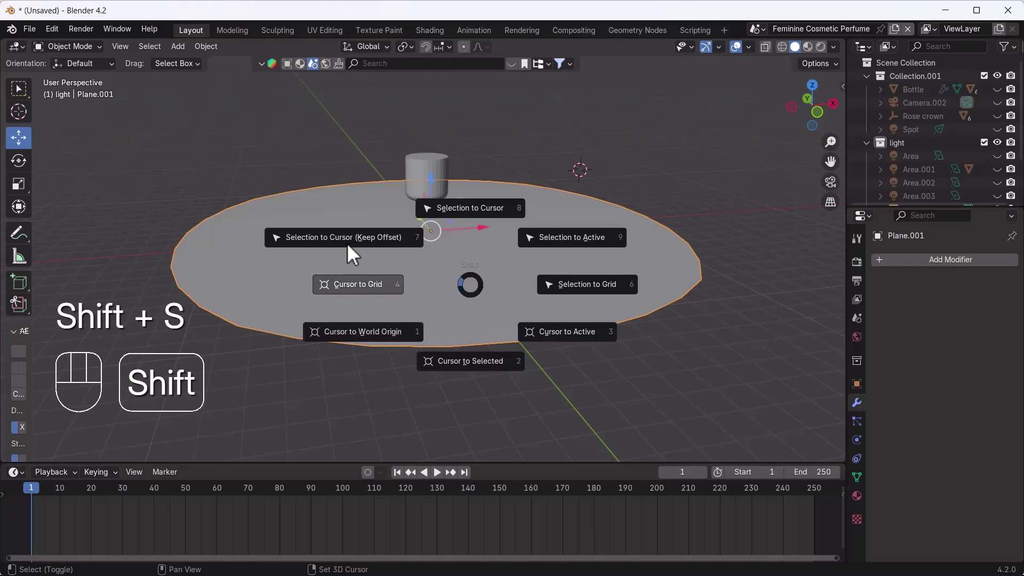
pyautogui.click(478, 361)
pyautogui.click(420, 176)
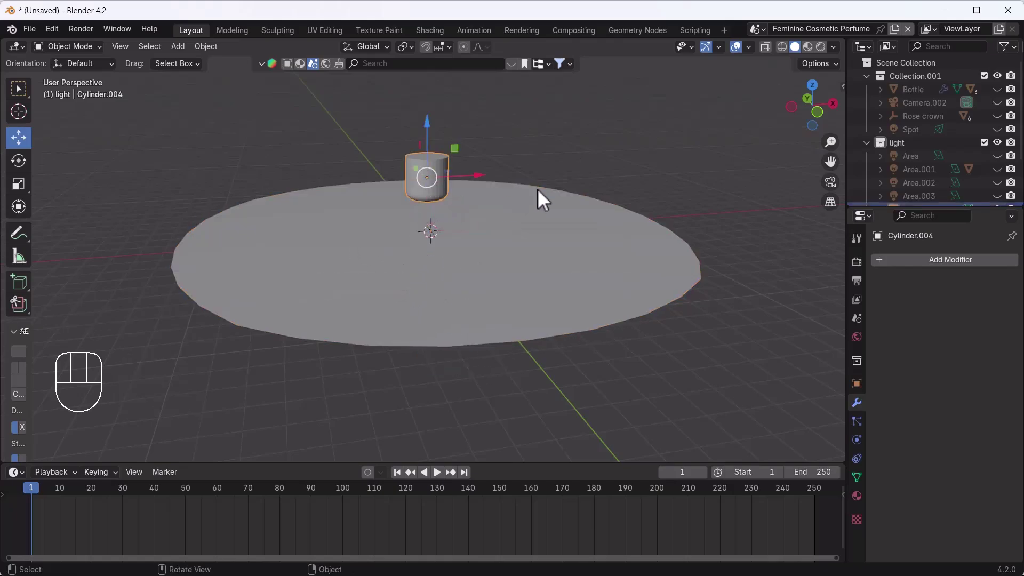
pyautogui.hotkey('shift', 's')
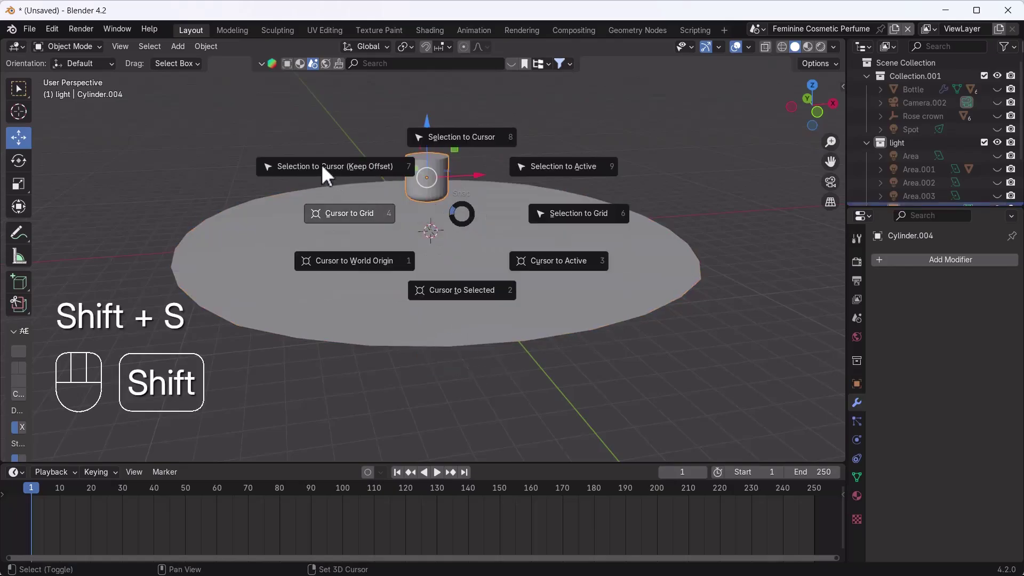
pyautogui.click(379, 170)
# Raise the cylinder to 2.9811 m and apply Shade Auto Smooth.
pyautogui.moveTo(378, 171); pyautogui.dragTo(395, 184, button='middle')
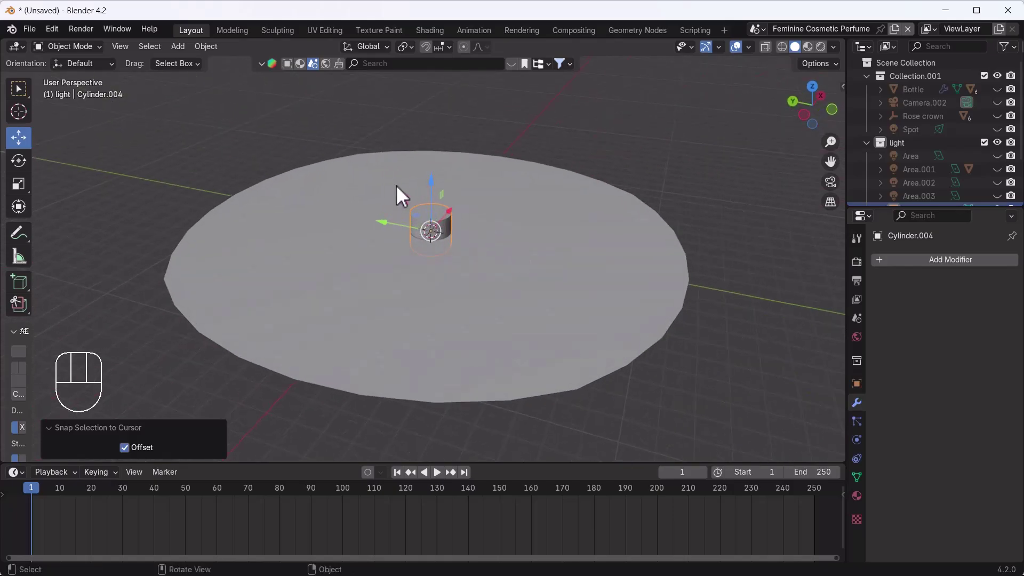
pyautogui.moveTo(433, 181); pyautogui.dragTo(432, 139)
pyautogui.moveTo(435, 200); pyautogui.dragTo(467, 224, button='middle')
pyautogui.rightClick(425, 217)
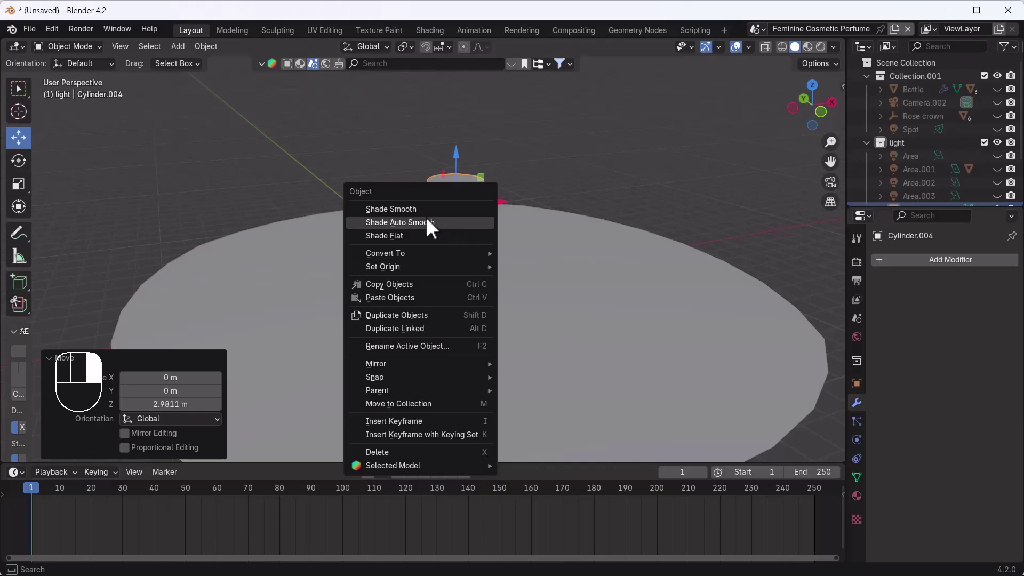
pyautogui.click(404, 224)
pyautogui.scroll(-5, 342, 271)
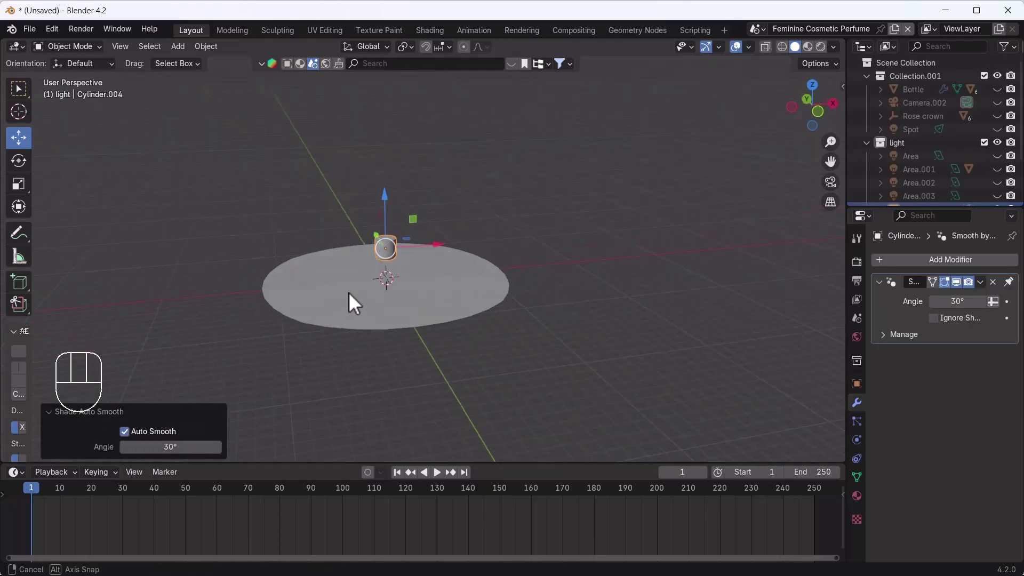
# Make Plane.001 a Dynamic Paint canvas with surface type Waves, then select the cylinder.
pyautogui.click(485, 275)
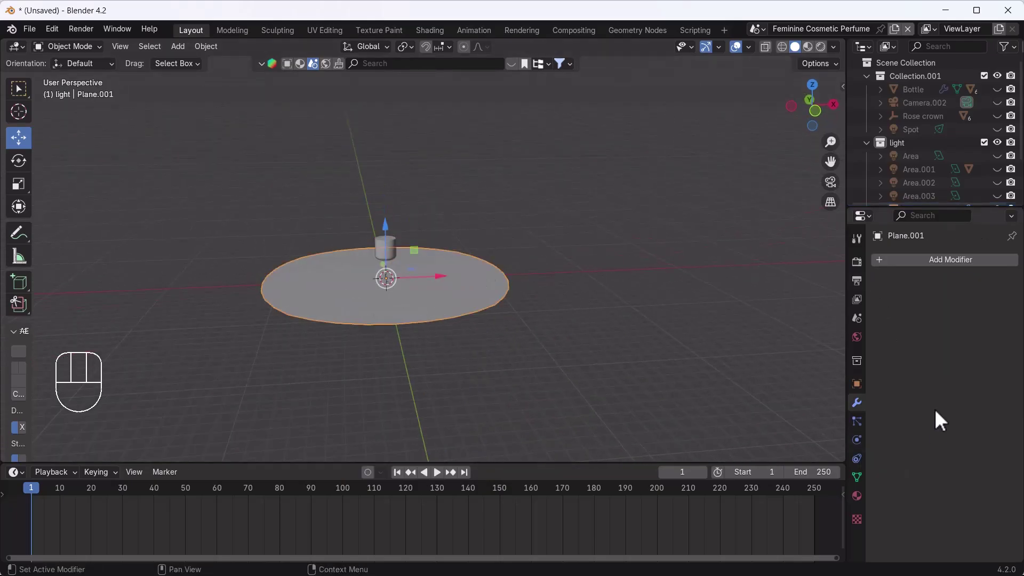
pyautogui.click(856, 441)
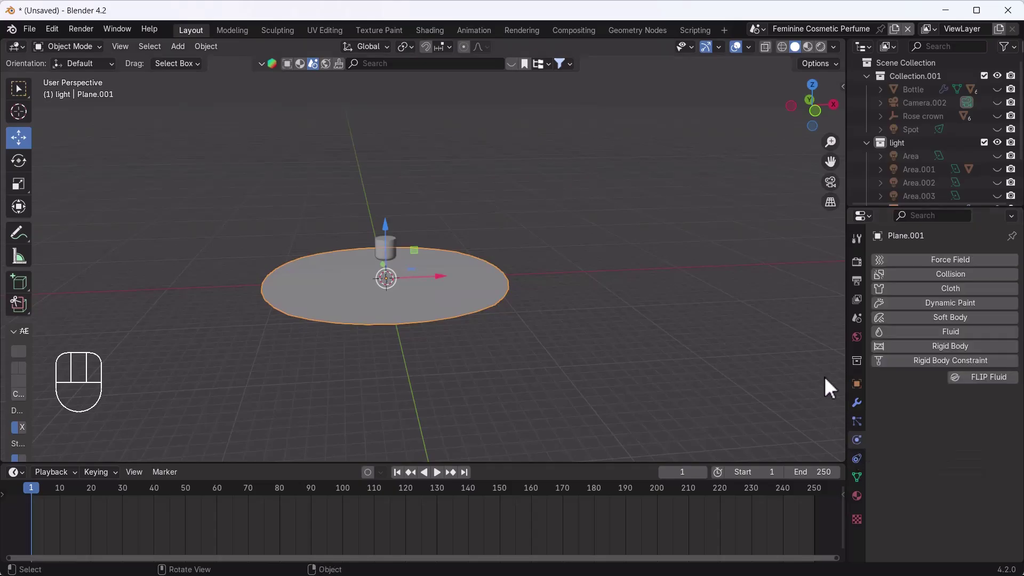
pyautogui.click(949, 301)
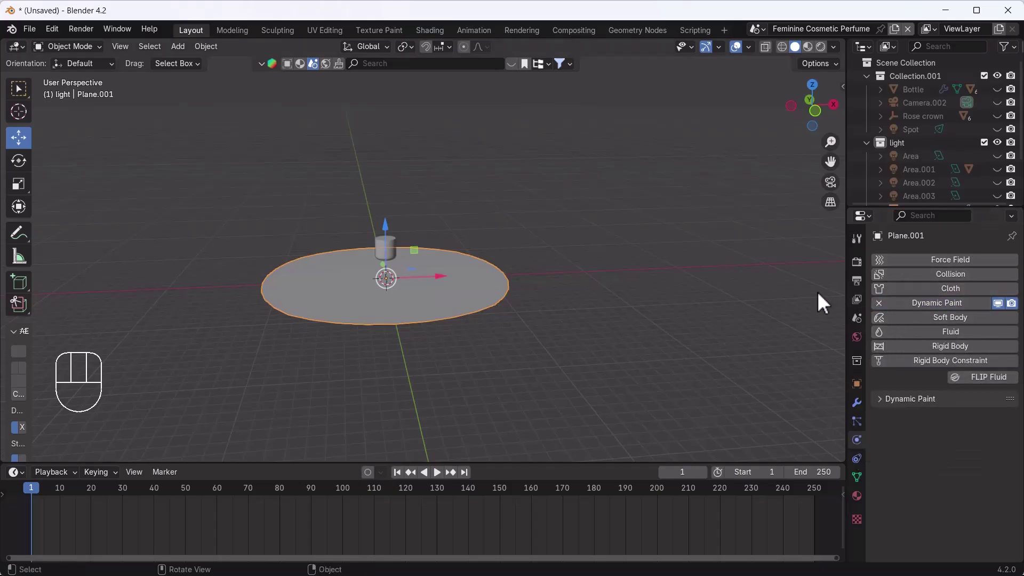
pyautogui.click(897, 404)
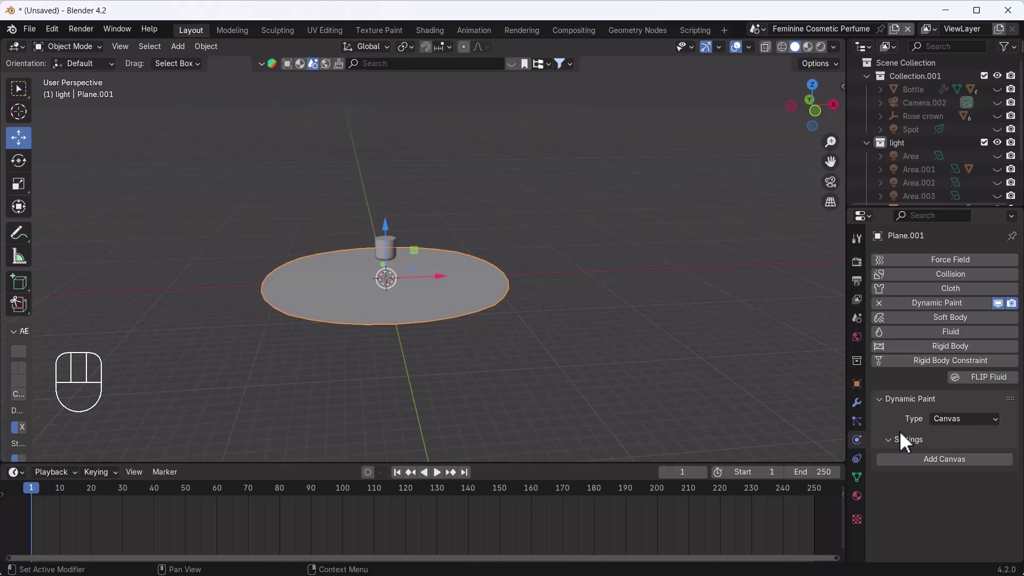
pyautogui.click(944, 458)
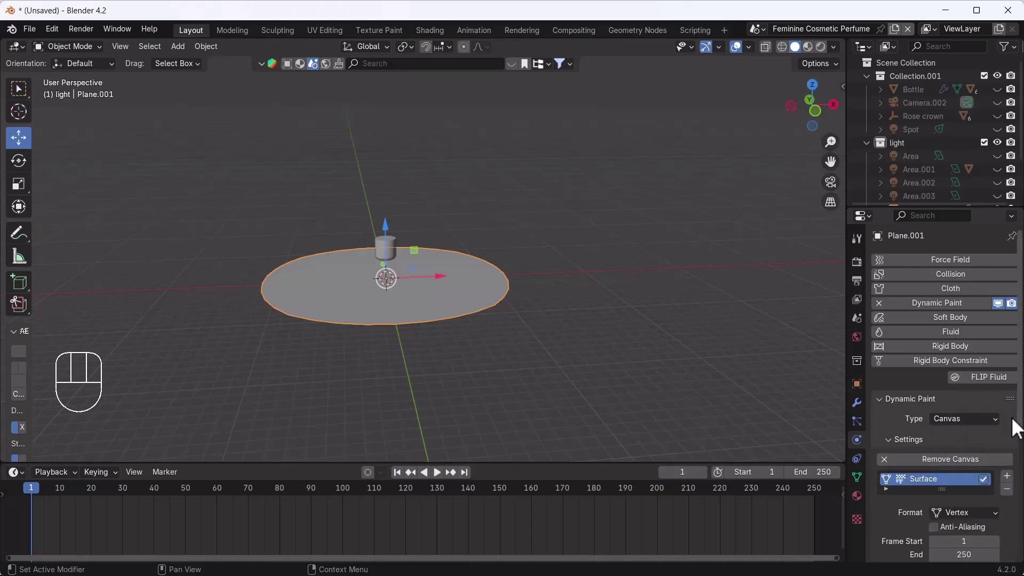
pyautogui.scroll(-8, 943, 443)
pyautogui.click(968, 398)
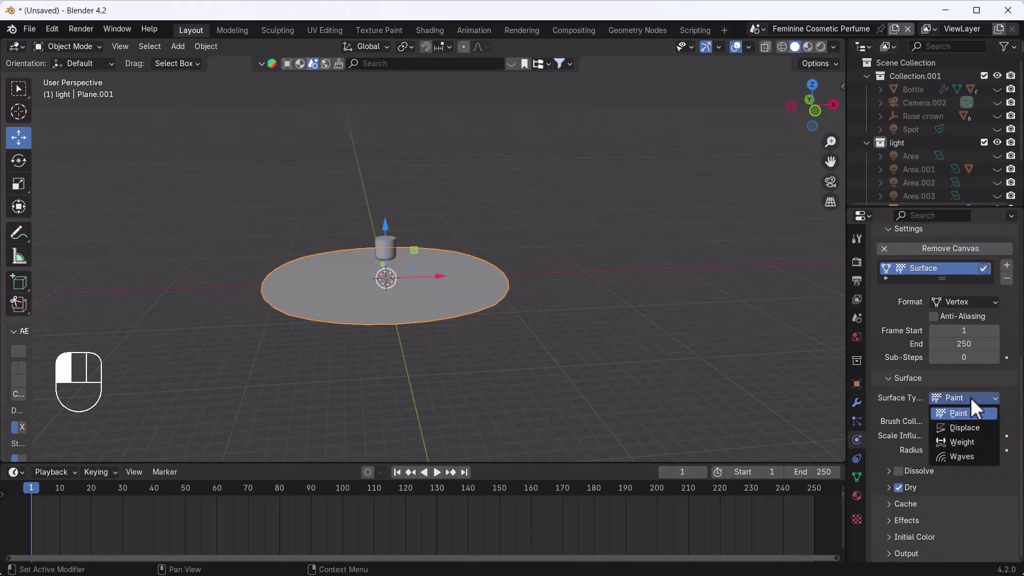
pyautogui.click(957, 457)
pyautogui.scroll(6, 953, 376)
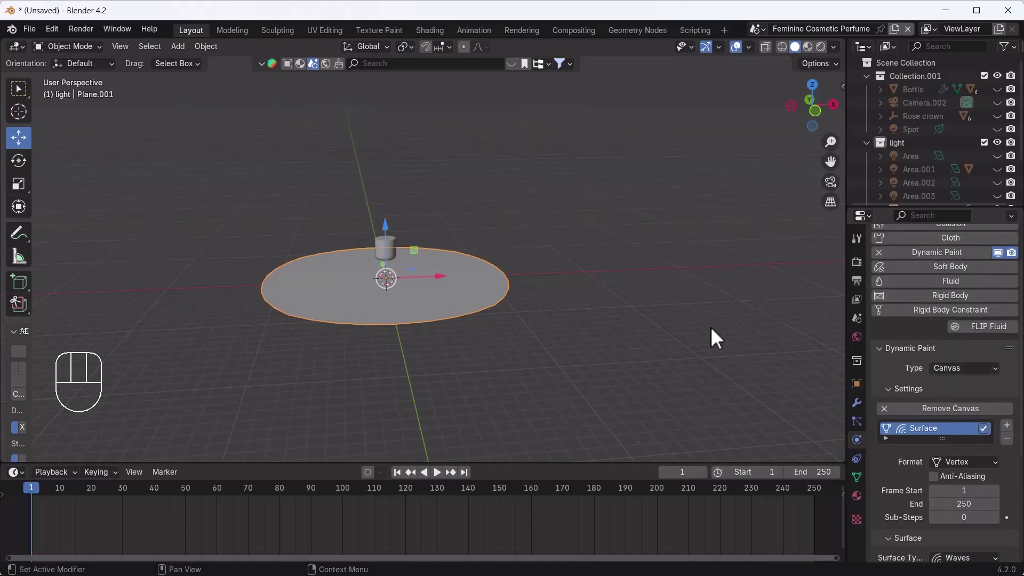
pyautogui.scroll(4, 409, 267)
pyautogui.click(341, 199)
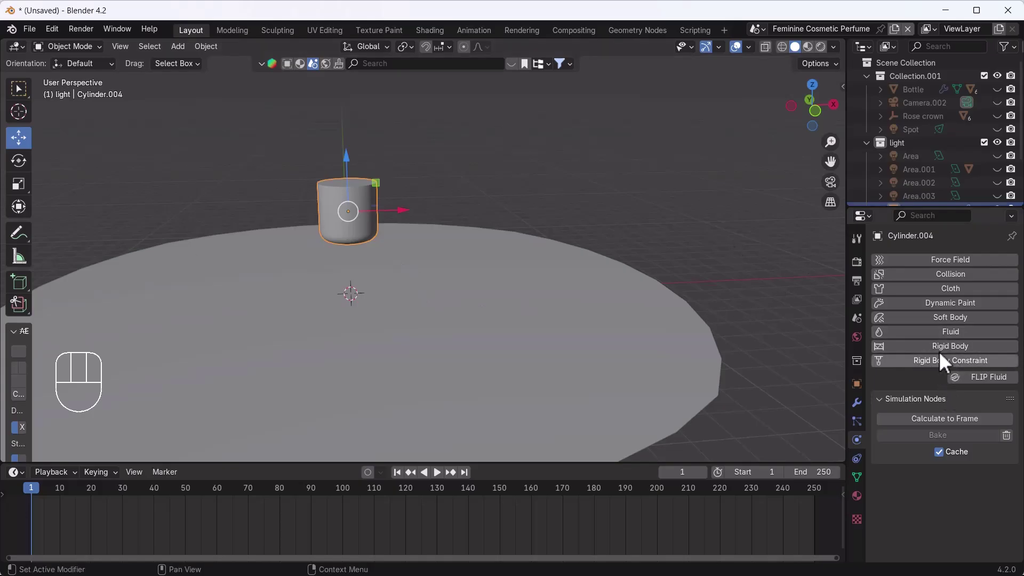
# Add Dynamic Paint to Cylinder.004 with type Brush and create its brush settings.
pyautogui.click(957, 304)
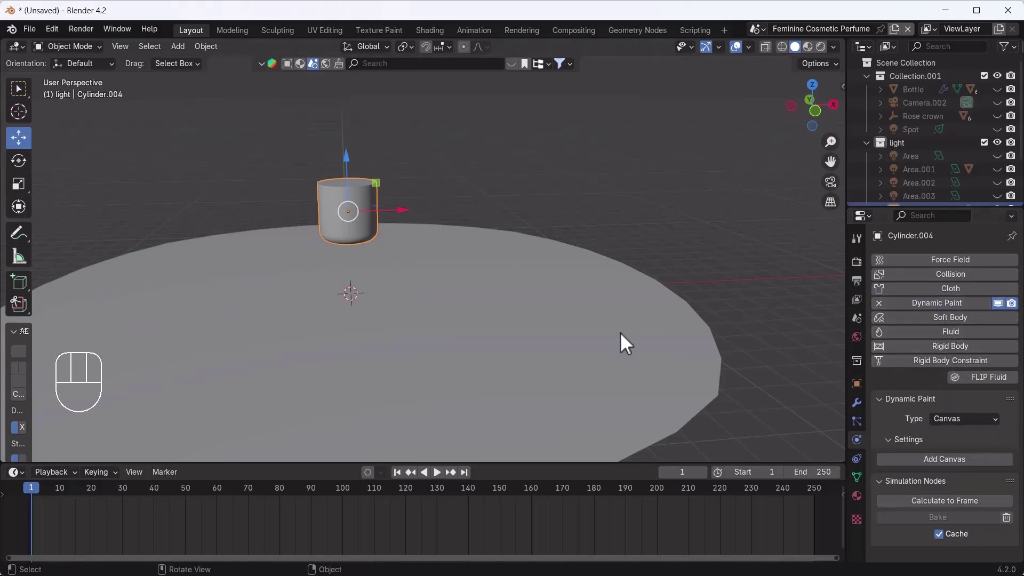
pyautogui.click(964, 420)
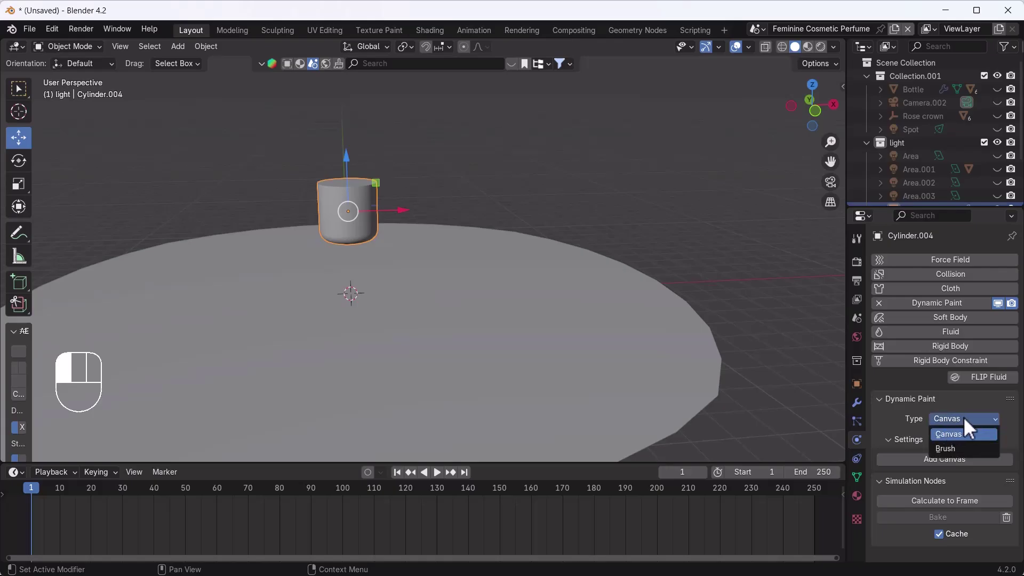
pyautogui.click(963, 418)
pyautogui.click(965, 418)
pyautogui.click(949, 447)
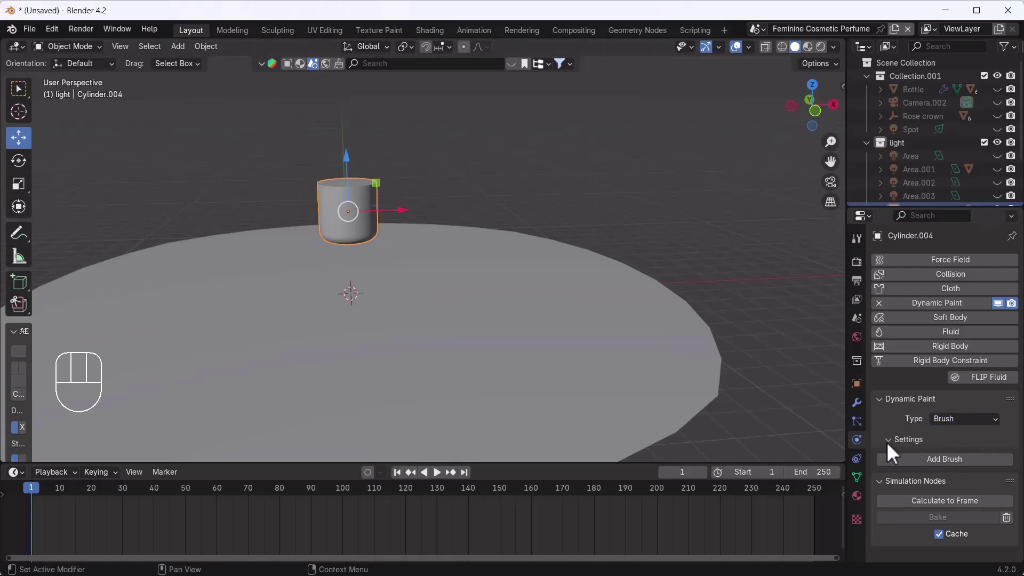
pyautogui.click(934, 456)
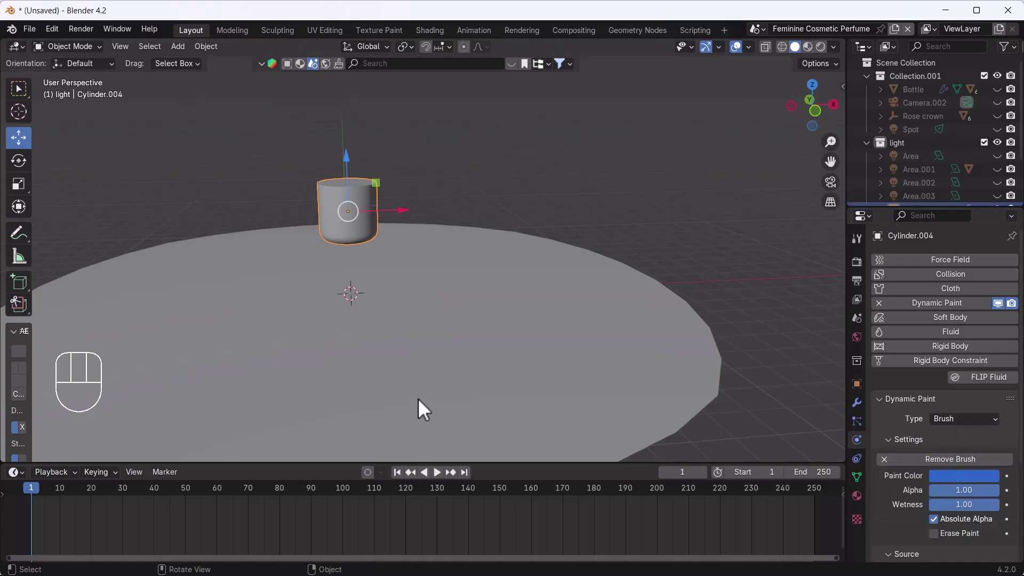
pyautogui.scroll(-4, 426, 235)
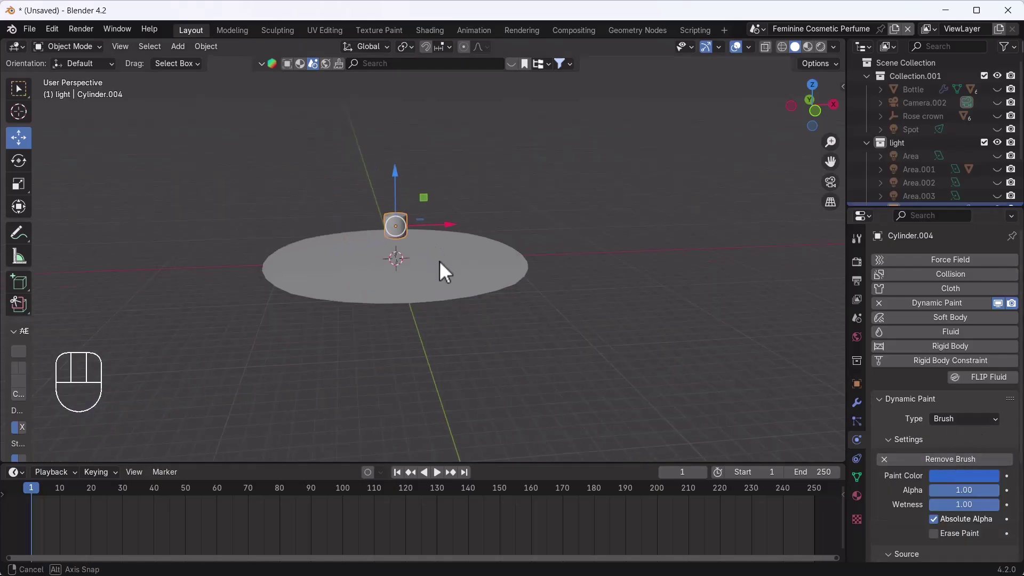
pyautogui.moveTo(440, 262); pyautogui.dragTo(428, 249, button='middle')
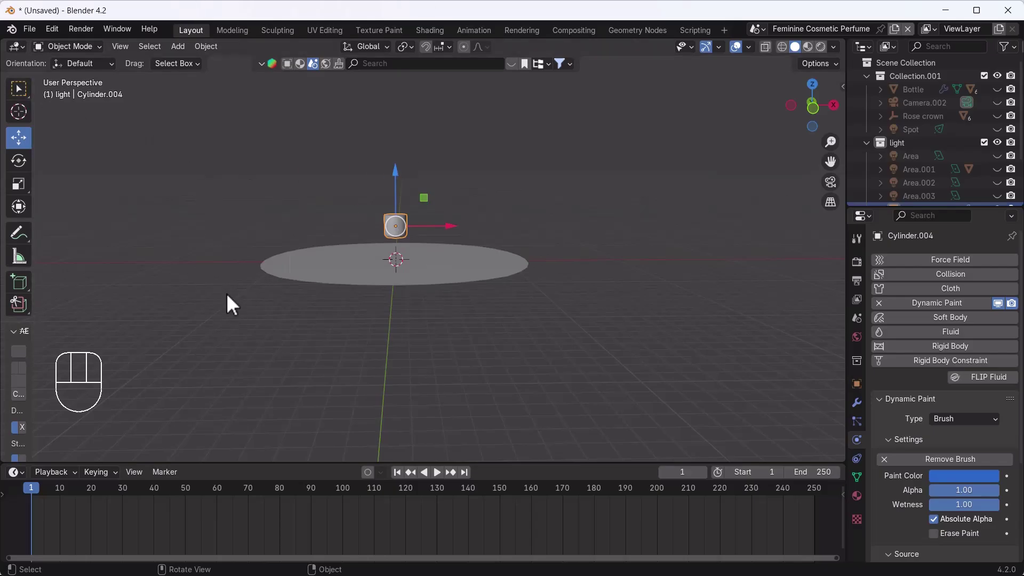
pyautogui.moveTo(301, 226); pyautogui.dragTo(331, 242, button='middle')
pyautogui.scroll(4, 330, 242)
# Play the animation, check the disc's canvas, and return to the first frame.
pyautogui.press('space')
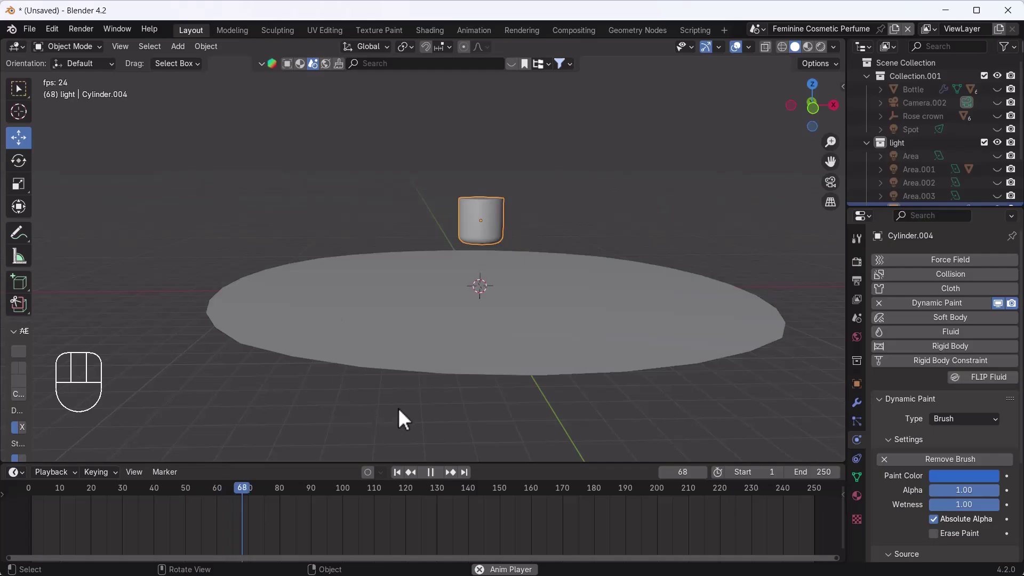
pyautogui.press('space')
pyautogui.click(449, 369)
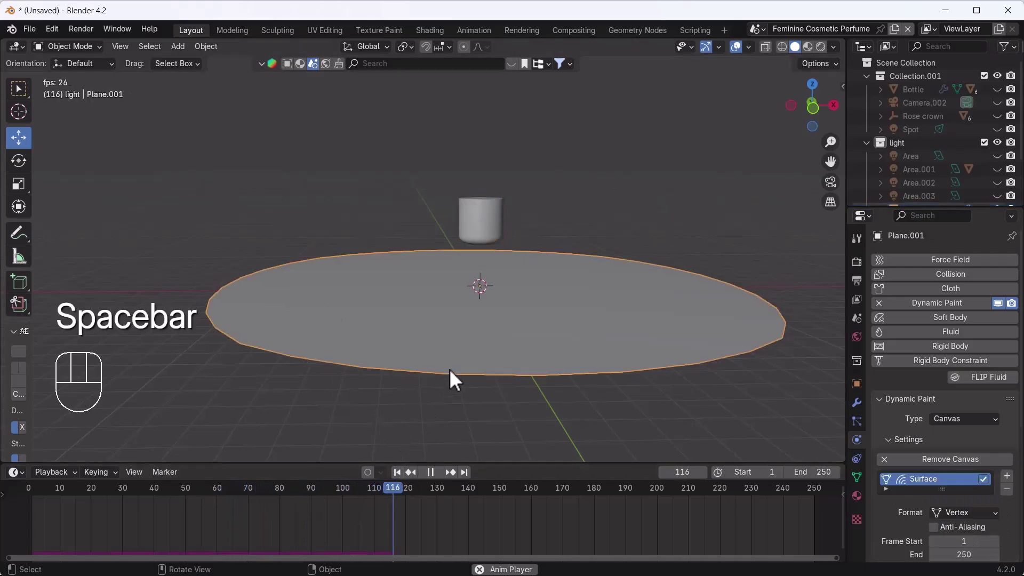
pyautogui.press('space')
pyautogui.click(396, 472)
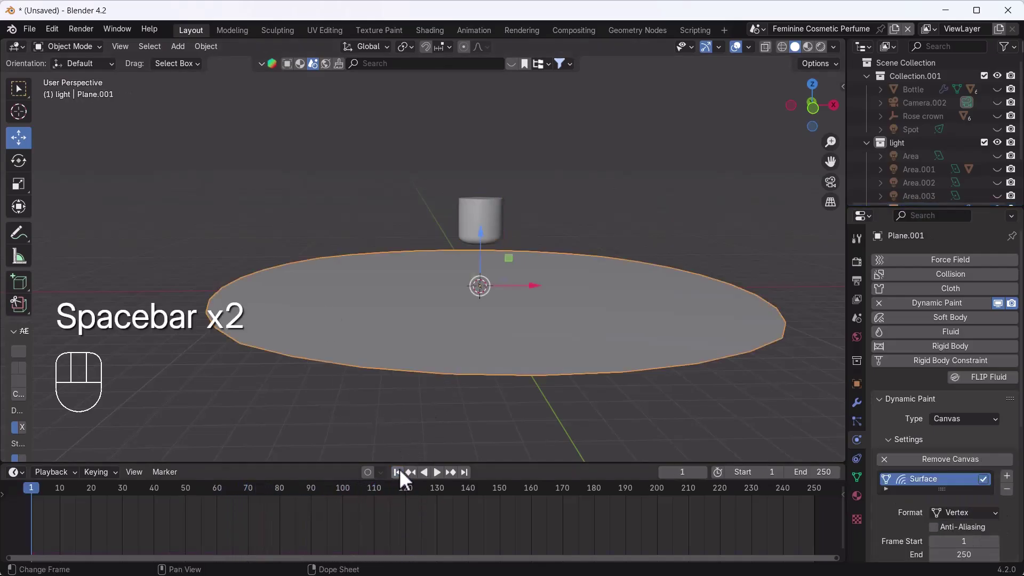
# Lower Cylinder.004 2.254 m along Z during playback so ripples spread across the disc.
pyautogui.click(472, 216)
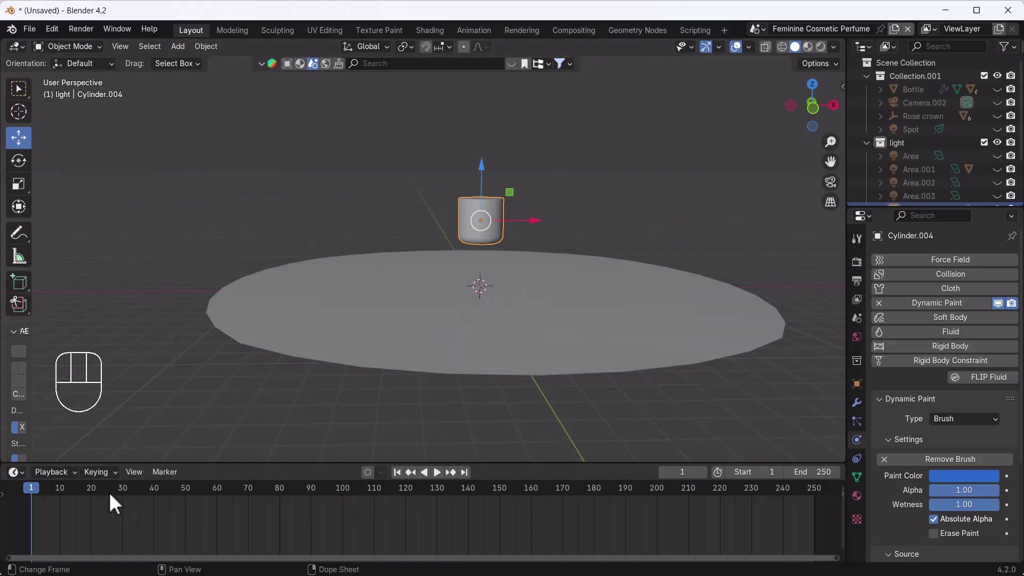
pyautogui.press('space')
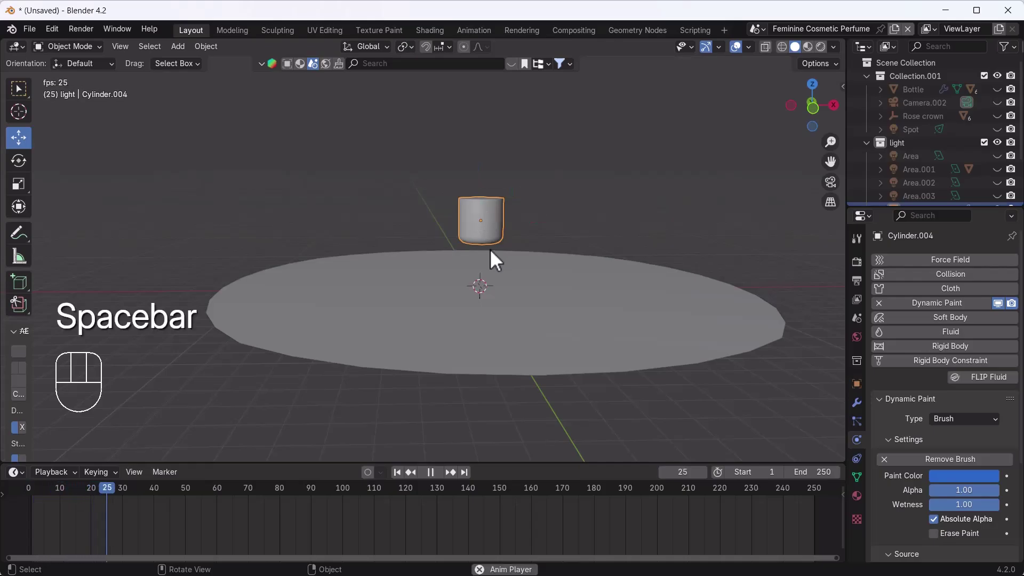
pyautogui.press('g')
pyautogui.press('z')
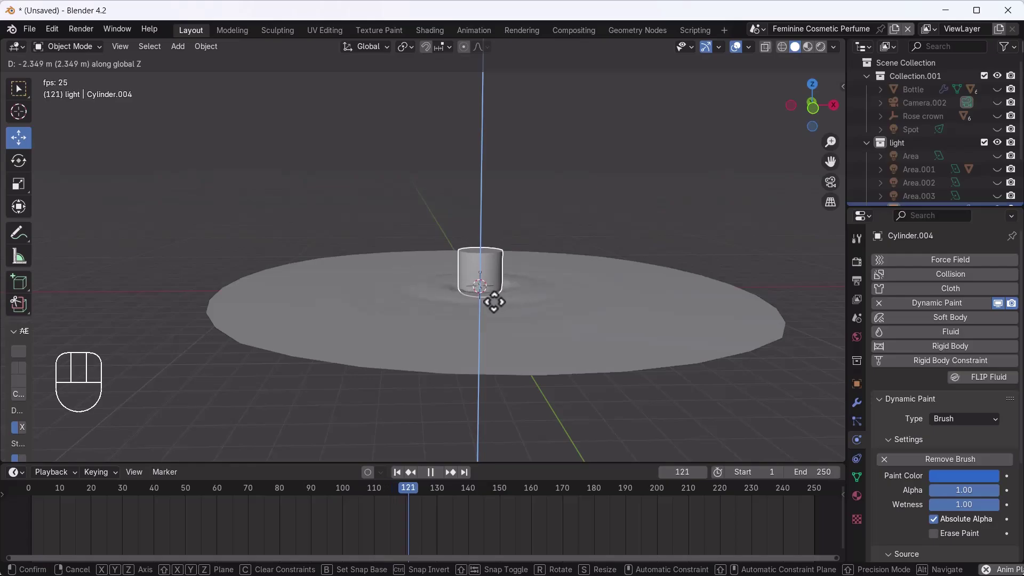
pyautogui.press('space')
pyautogui.scroll(3, 444, 274)
pyautogui.moveTo(442, 272); pyautogui.dragTo(474, 179, button='middle')
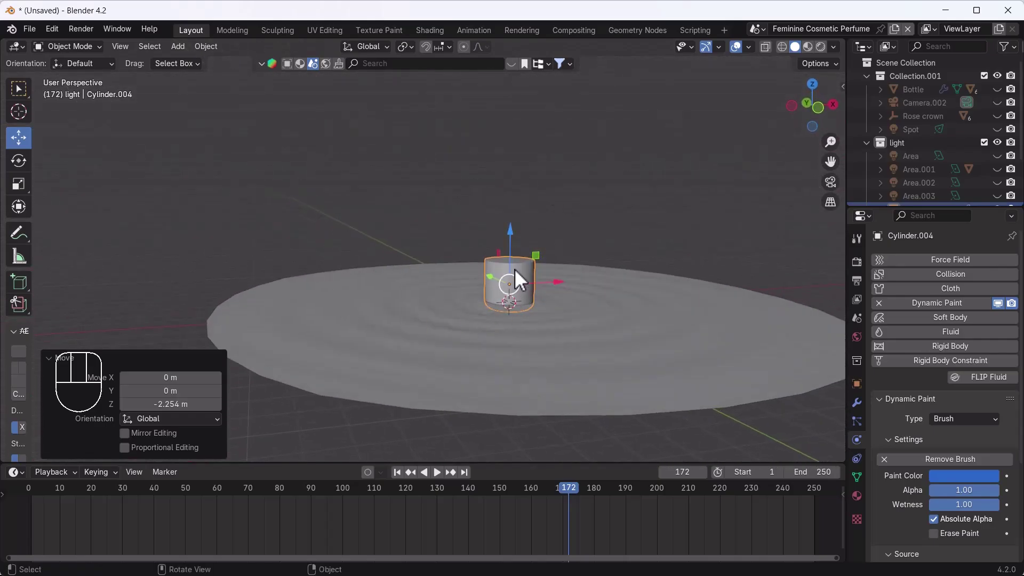
# Switch to front orthographic view and rewind the animation to the start.
pyautogui.press('`')
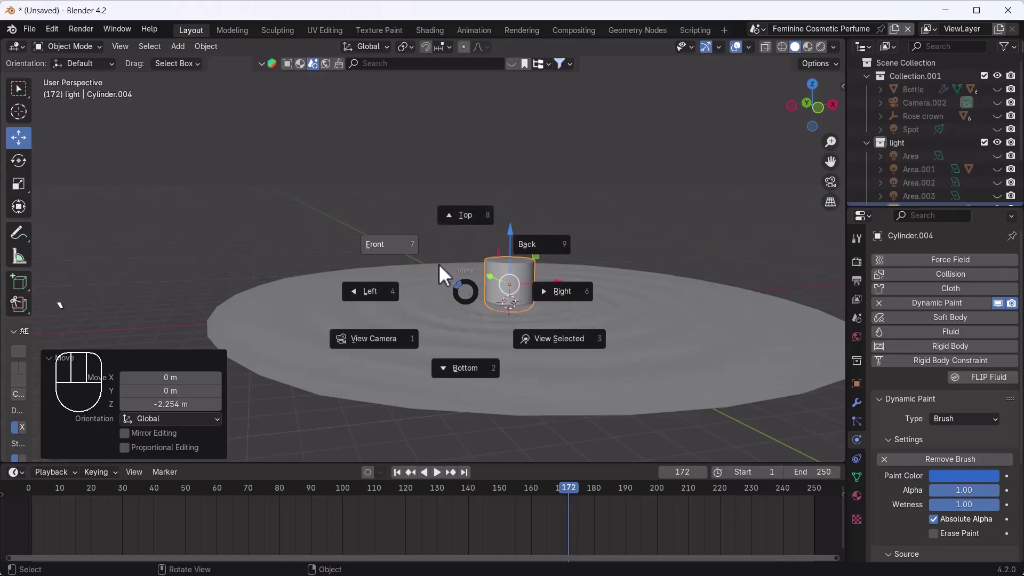
pyautogui.click(439, 265)
pyautogui.keyDown('shift'); pyautogui.moveTo(530, 317); pyautogui.dragTo(460, 314, button='middle'); pyautogui.keyUp('shift')
pyautogui.moveTo(558, 493); pyautogui.dragTo(30, 489)
pyautogui.press('space')
pyautogui.press('space')
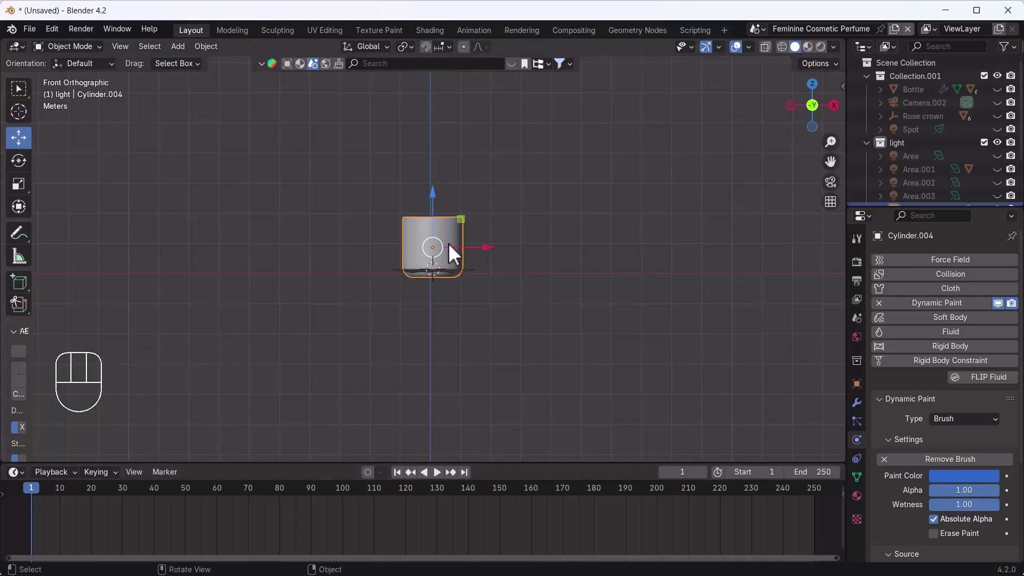
# Raise the cylinder 0.7955 m and key Location & Rotation at frame 1, then key a lowered pose at frame 20.
pyautogui.moveTo(432, 209); pyautogui.dragTo(430, 178)
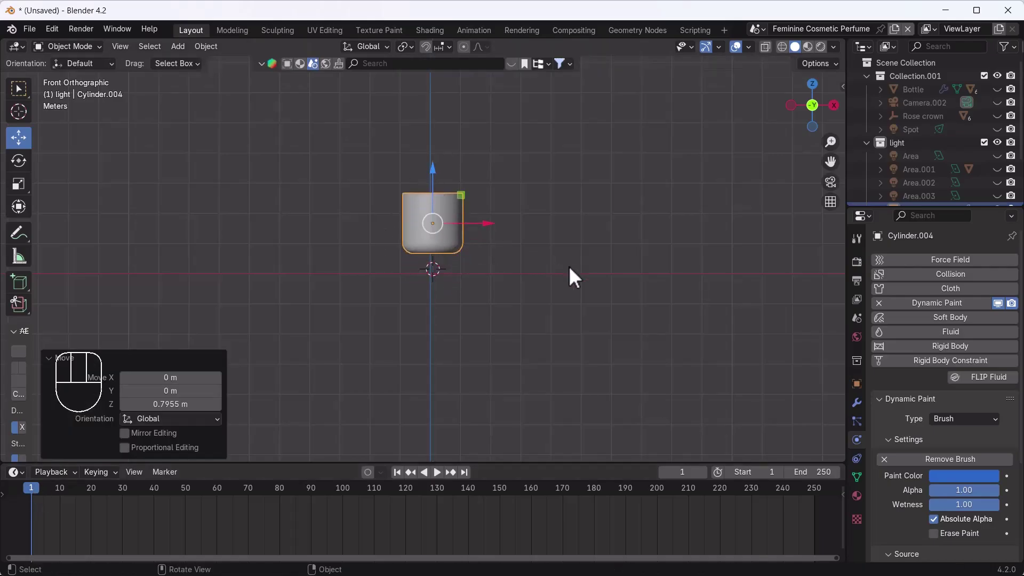
pyautogui.press('k')
pyautogui.click(571, 218)
pyautogui.press('space')
pyautogui.press('space')
pyautogui.moveTo(433, 180); pyautogui.dragTo(436, 209)
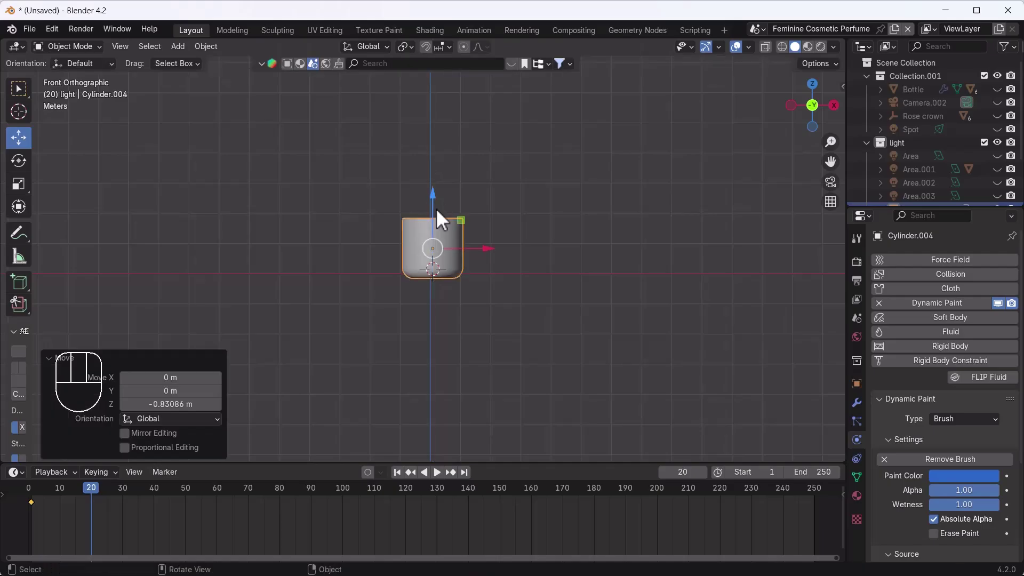
pyautogui.click(368, 473)
pyautogui.press('k')
pyautogui.click(574, 264)
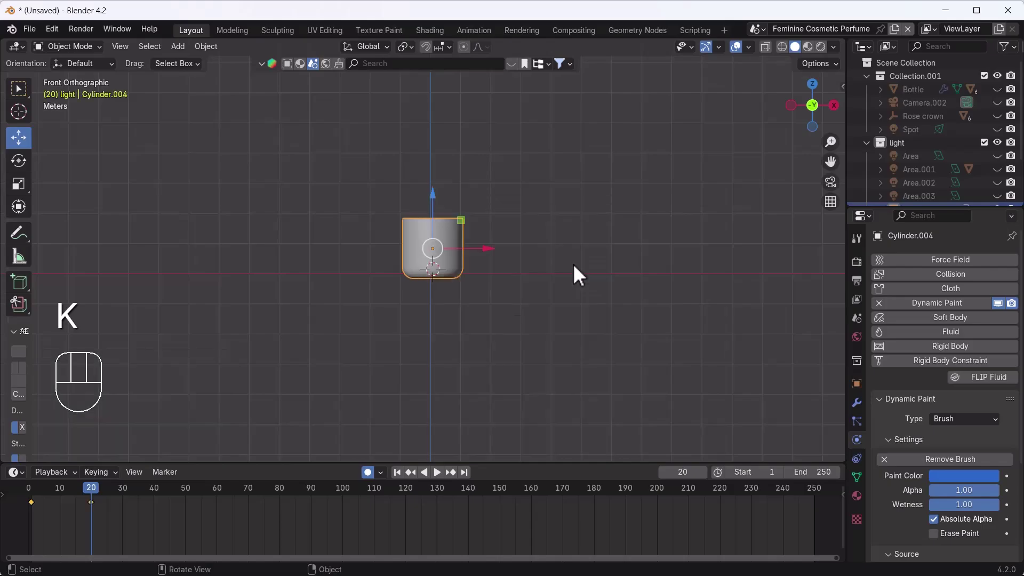
# With Auto Keying, move the cylinder up and down at frames 40, 60 and 75.
pyautogui.moveTo(92, 494); pyautogui.dragTo(152, 504)
pyautogui.moveTo(431, 208); pyautogui.dragTo(432, 189)
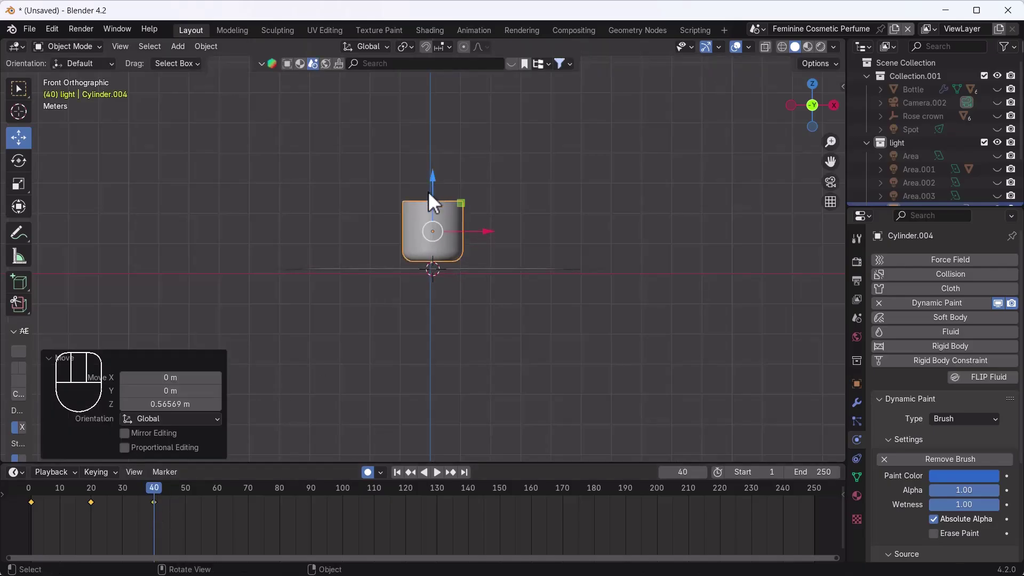
pyautogui.moveTo(164, 482); pyautogui.dragTo(217, 494)
pyautogui.moveTo(436, 177)
pyautogui.mouseDown()
pyautogui.moveTo(436, 198)
pyautogui.moveTo(434, 190)
pyautogui.mouseUp()
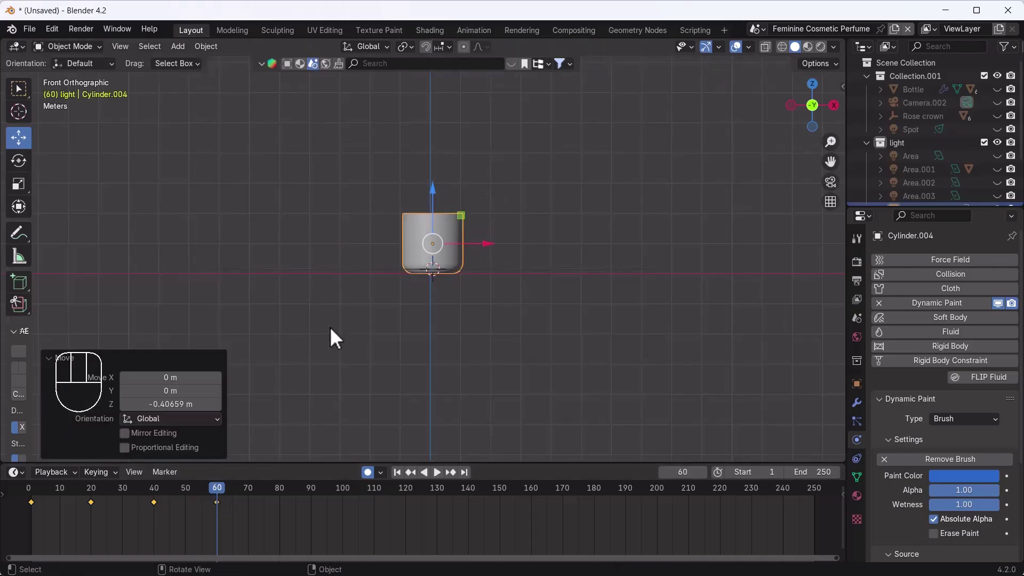
pyautogui.moveTo(209, 496); pyautogui.dragTo(264, 497)
pyautogui.moveTo(436, 223); pyautogui.dragTo(435, 202)
pyautogui.click(368, 472)
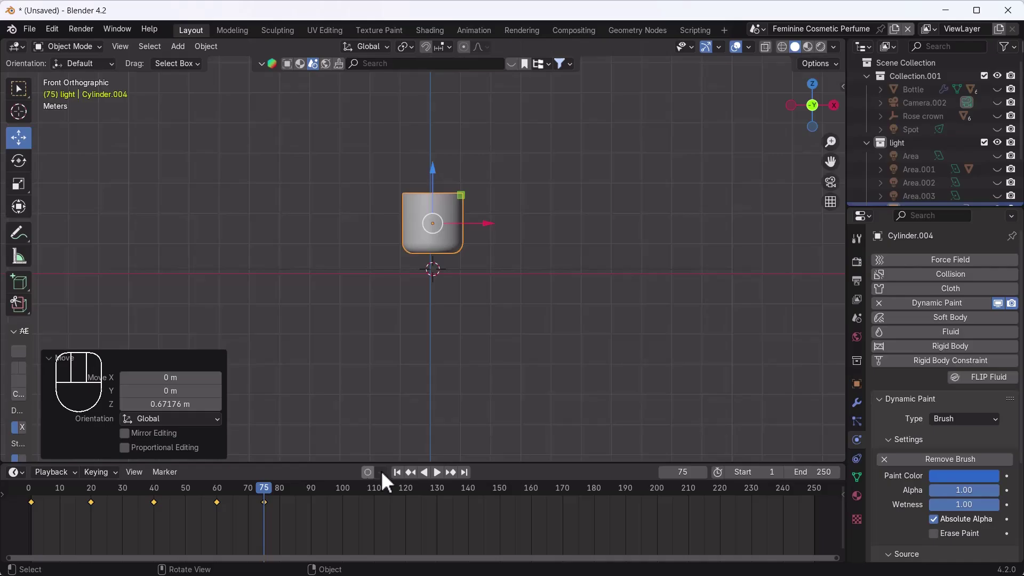
pyautogui.click(396, 471)
pyautogui.moveTo(481, 283); pyautogui.dragTo(520, 267, button='middle')
pyautogui.click(461, 191)
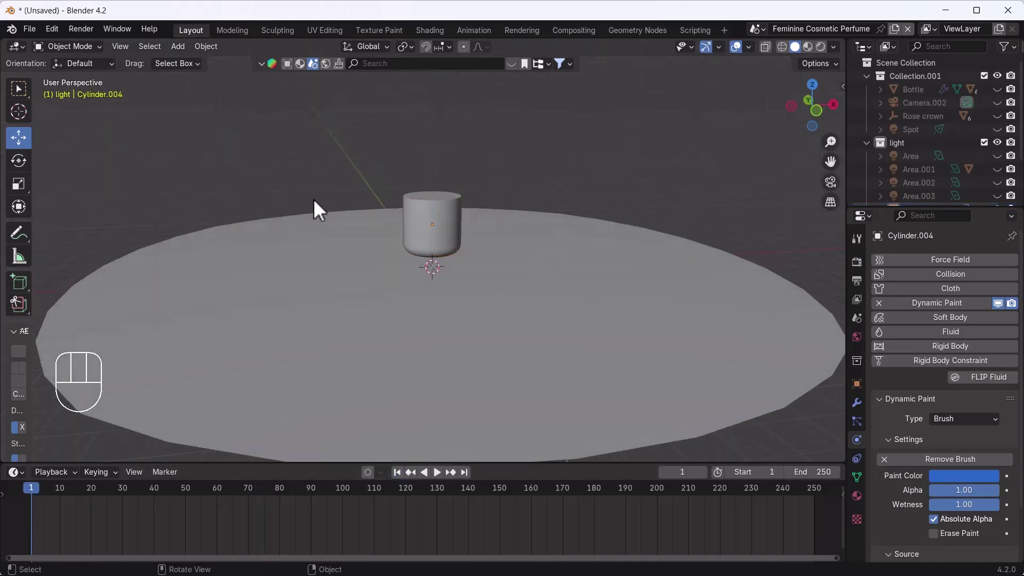
# Scale Cylinder.004's keyframes to about half toward frame 1, compressing its bob into frames 1–24.
pyautogui.press('space')
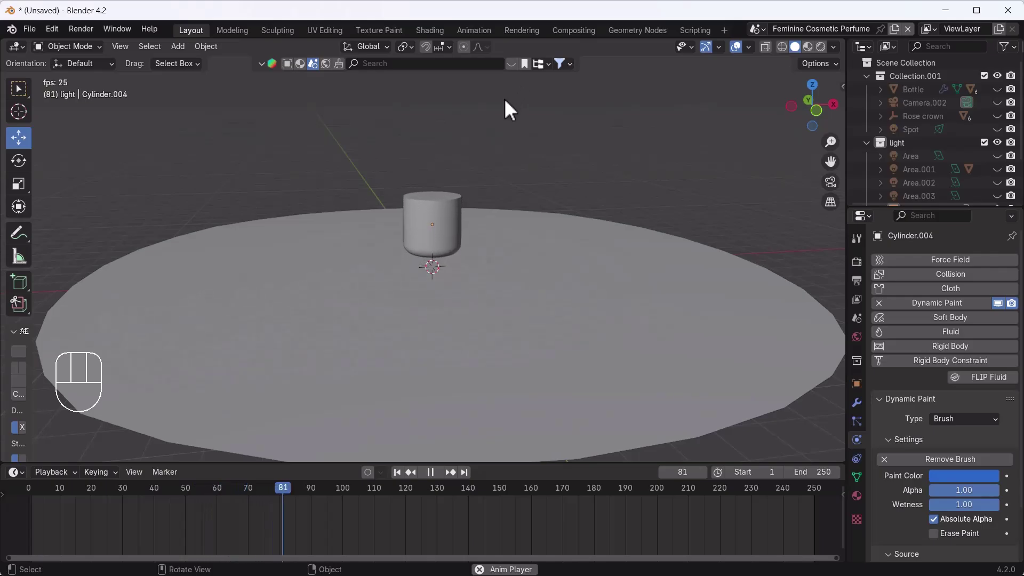
pyautogui.press('space')
pyautogui.click(457, 198)
pyautogui.moveTo(278, 493); pyautogui.dragTo(33, 498)
pyautogui.press('s')
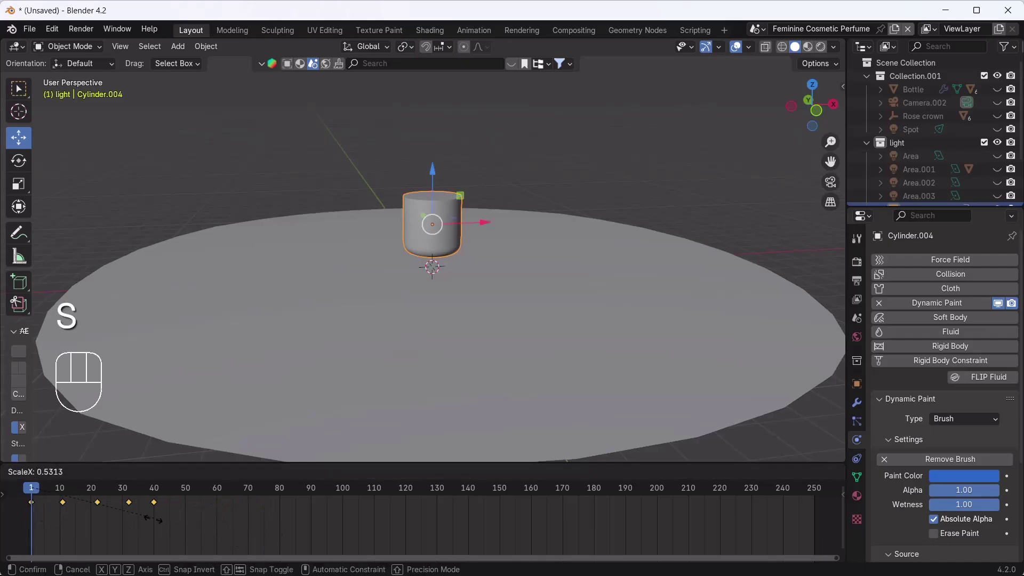
pyautogui.click(113, 384)
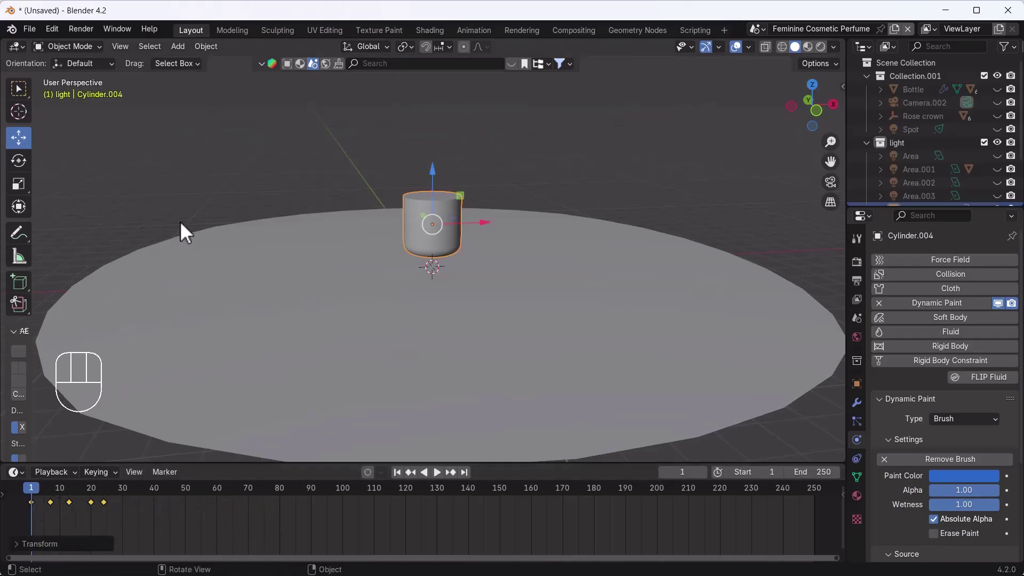
pyautogui.press('space')
pyautogui.press('space')
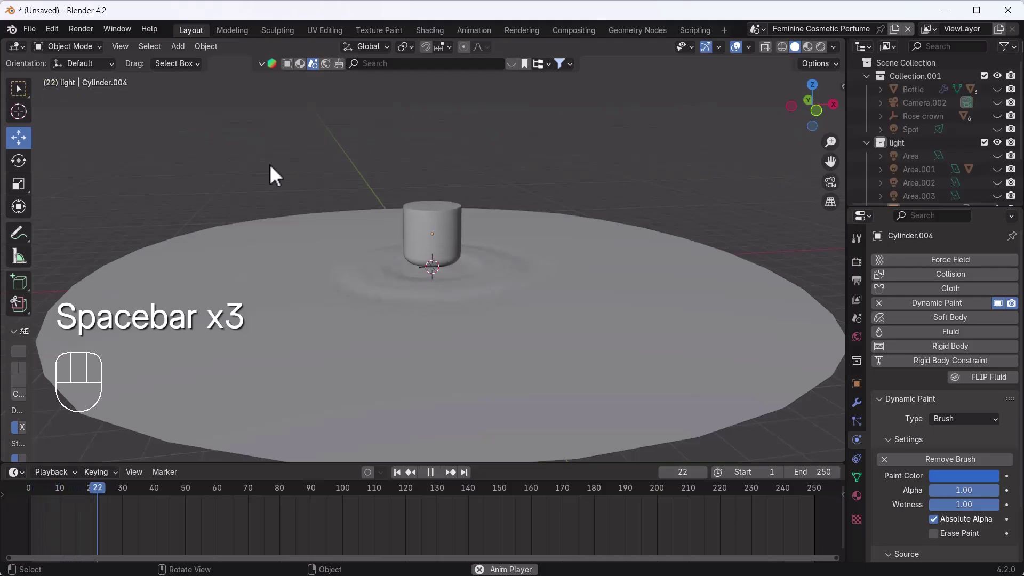
pyautogui.press('space')
pyautogui.press('space')
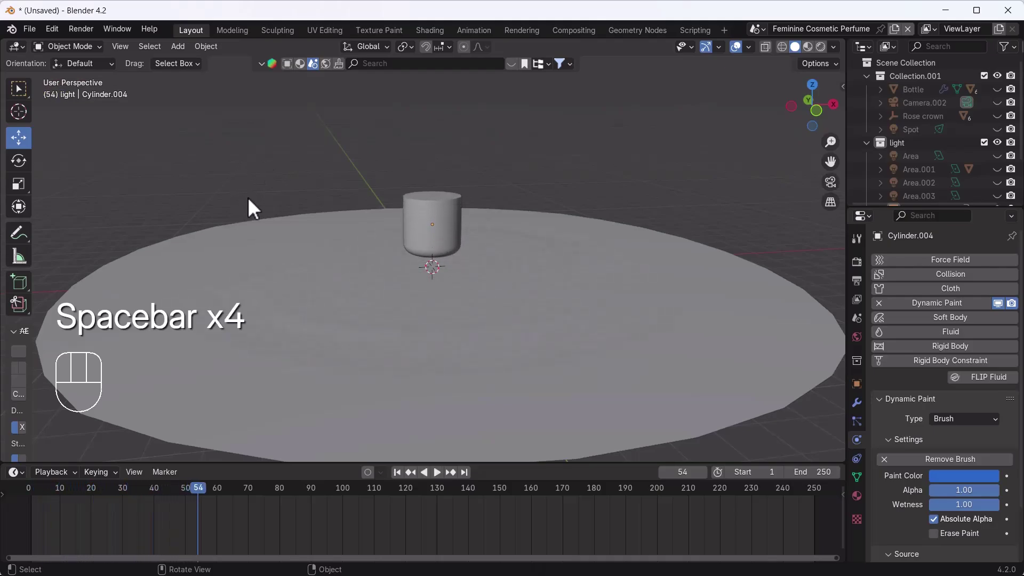
pyautogui.click(371, 322)
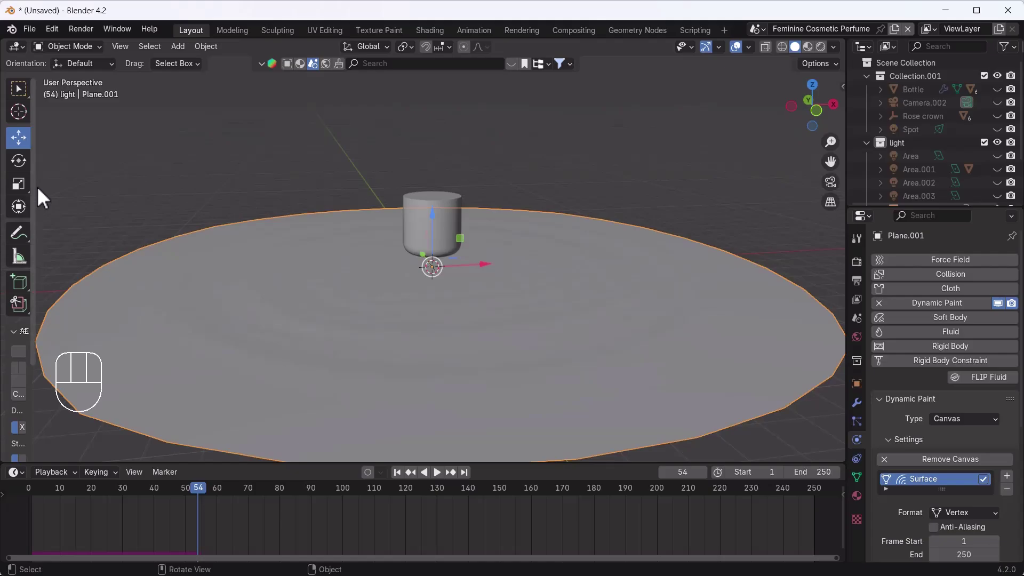
# Set the Waves canvas Damping to 0.05 and Timescale to 1.03.
pyautogui.scroll(-6, 921, 467)
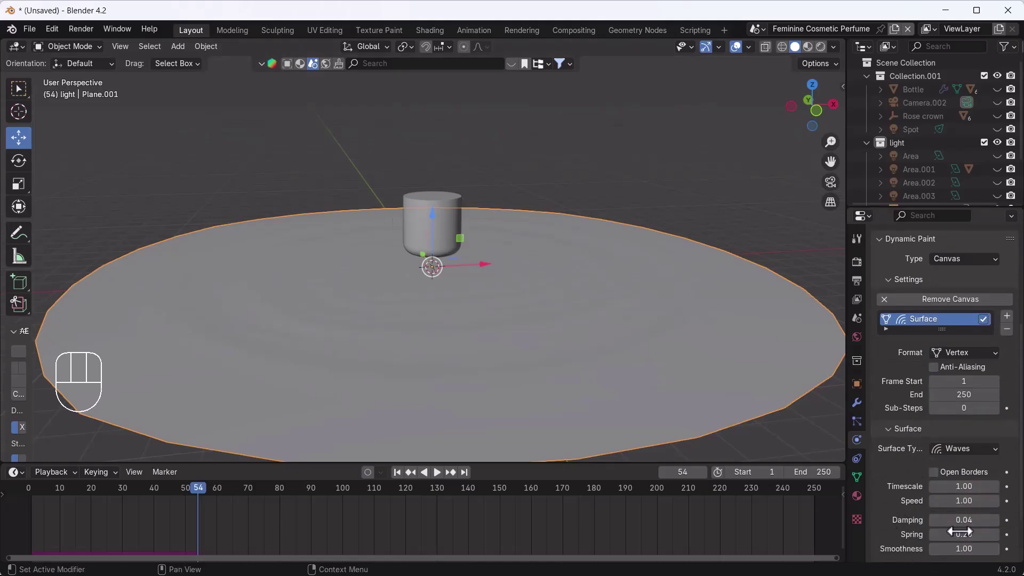
pyautogui.scroll(-3, 926, 536)
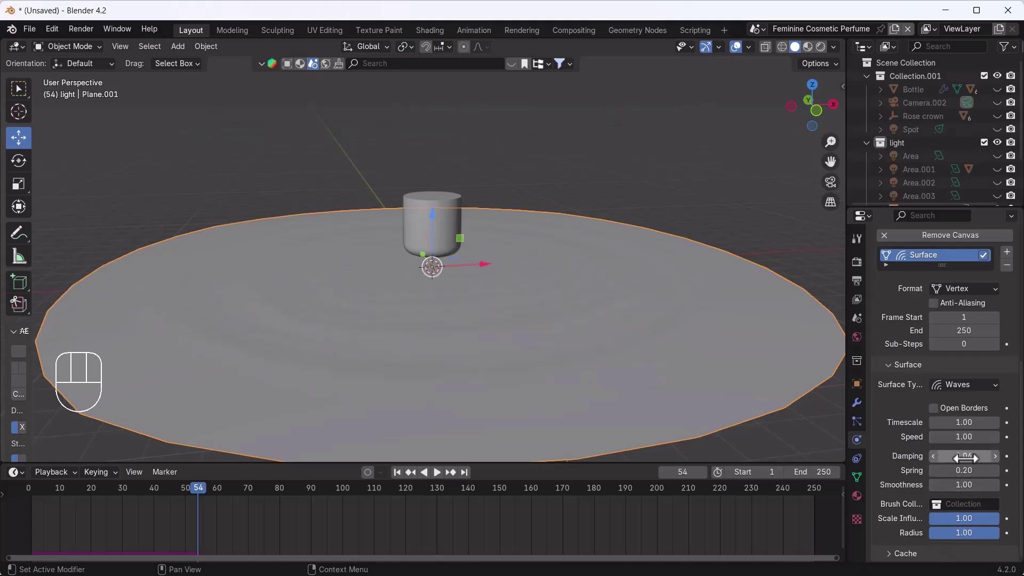
pyautogui.click(995, 456)
pyautogui.click(993, 422)
# Delete all of the brush cylinder's bobbing keyframes.
pyautogui.press('space')
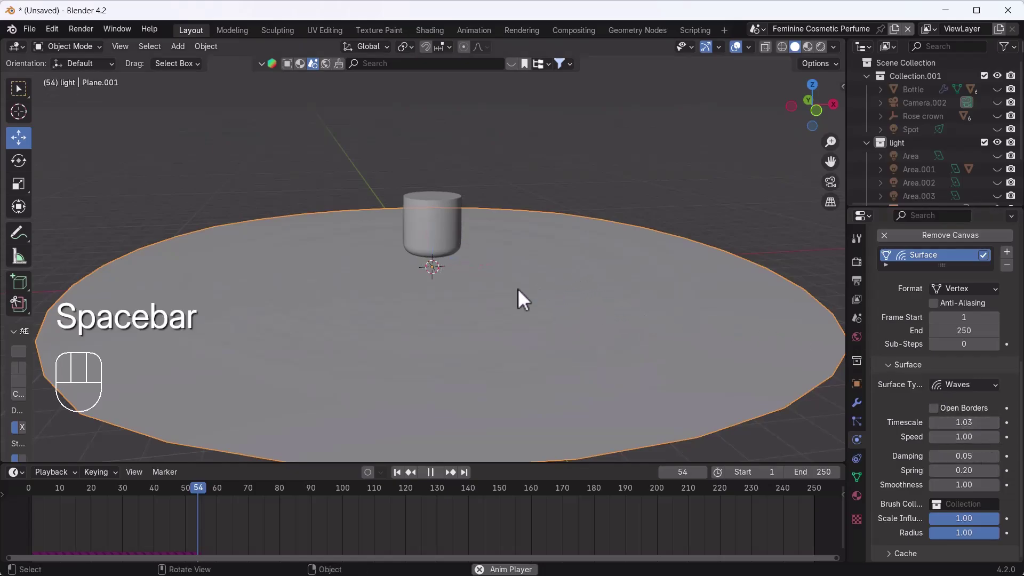
pyautogui.press('space')
pyautogui.click(396, 472)
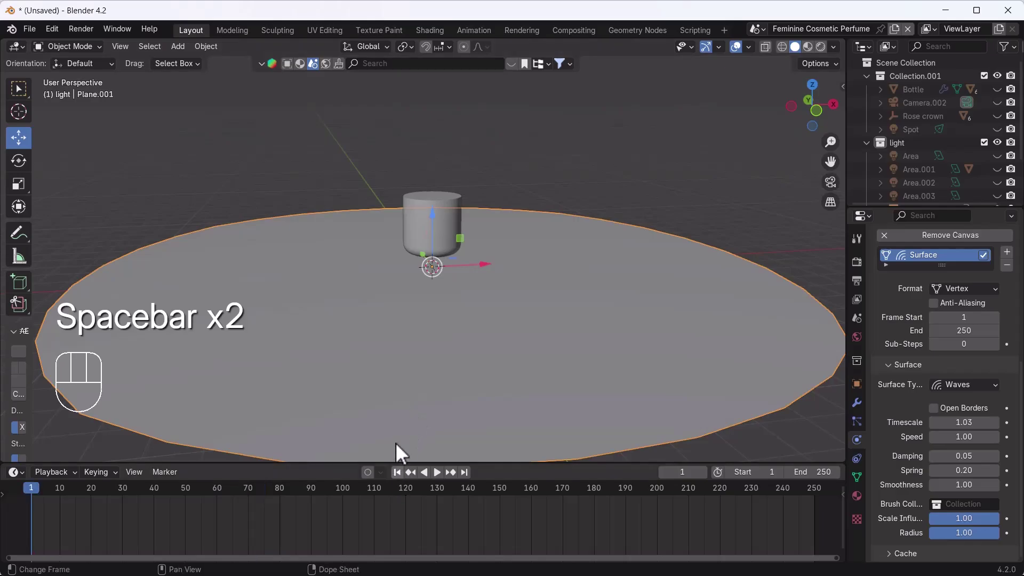
pyautogui.click(448, 208)
pyautogui.moveTo(119, 515); pyautogui.dragTo(1, 491)
pyautogui.press('Delete')
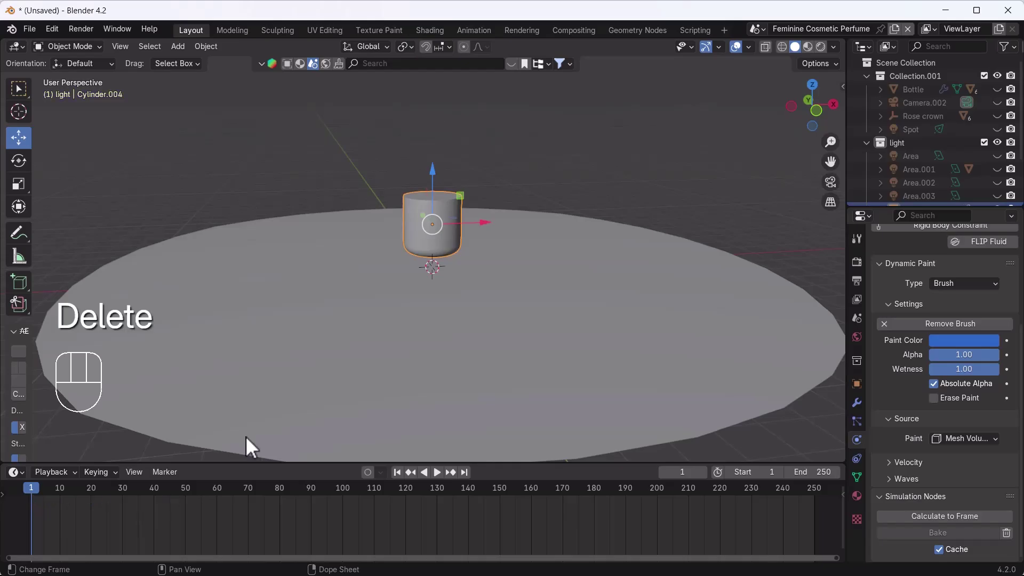
# Dip the cylinder 1.0057 m into the disc during playback, then lift it 2.0656 m clear.
pyautogui.scroll(3, 428, 250)
pyautogui.moveTo(429, 254); pyautogui.dragTo(428, 255, button='middle')
pyautogui.scroll(-4, 427, 254)
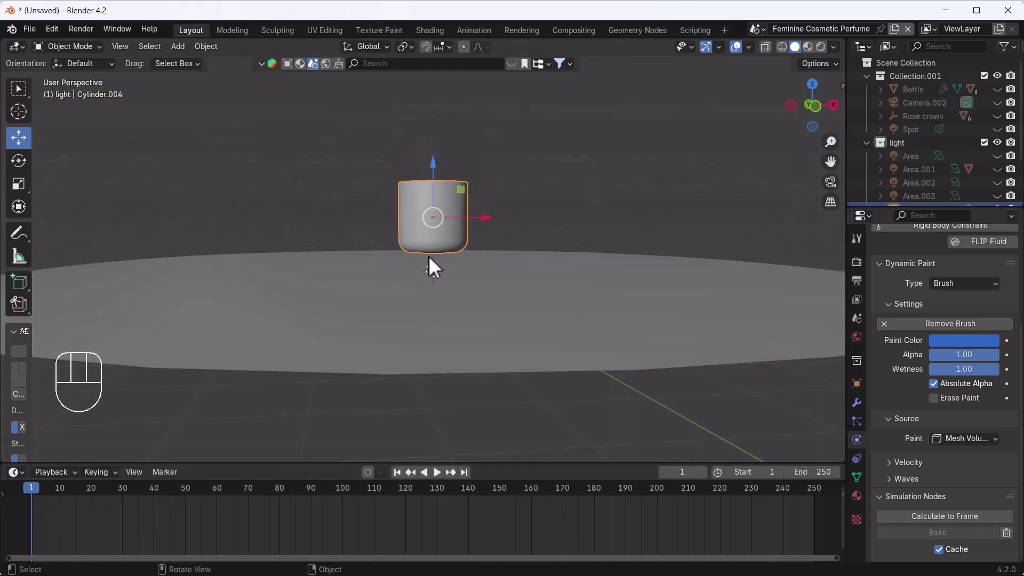
pyautogui.press('space')
pyautogui.press('g')
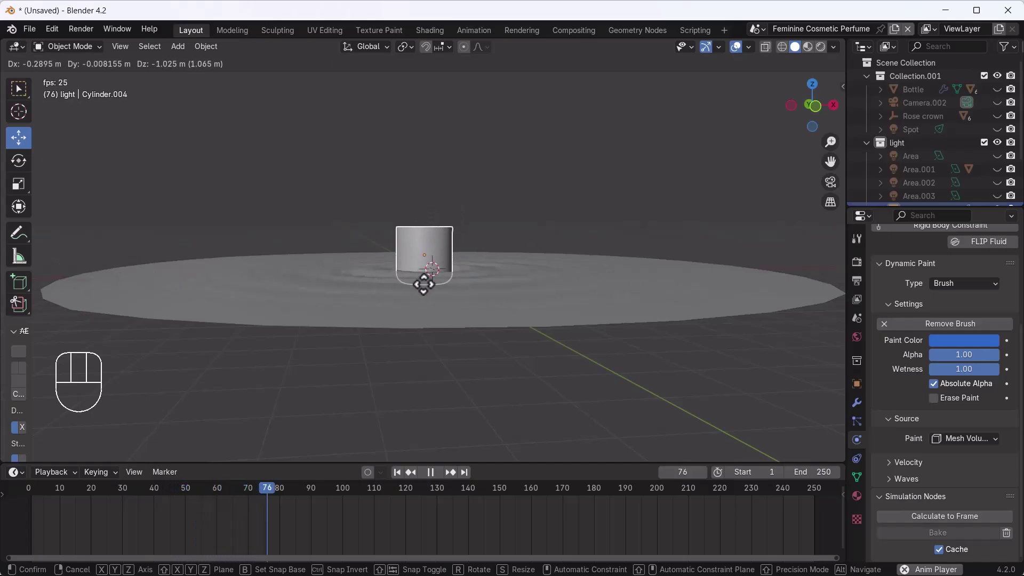
pyautogui.click(426, 289)
pyautogui.press('space')
pyautogui.moveTo(427, 289); pyautogui.dragTo(440, 336, button='middle')
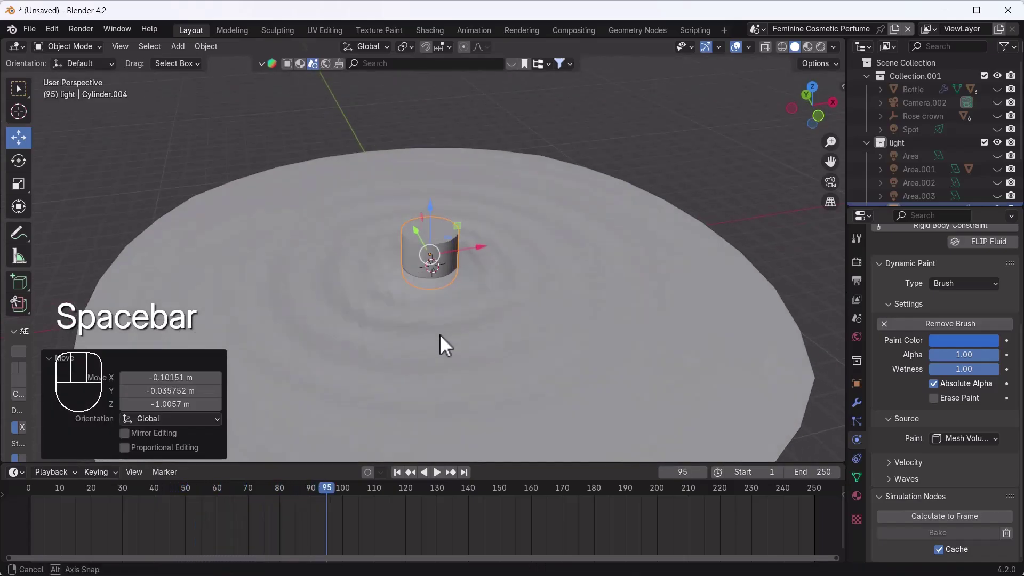
pyautogui.press('g')
pyautogui.press('z')
pyautogui.click(432, 214)
# Select the ripple disc and bring up its Generate modifier choices.
pyautogui.moveTo(432, 214)
pyautogui.mouseDown(button='middle')
pyautogui.moveTo(433, 222)
pyautogui.moveTo(411, 185)
pyautogui.moveTo(472, 261)
pyautogui.moveTo(662, 304)
pyautogui.moveTo(561, 315)
pyautogui.mouseUp(button='middle')
pyautogui.click(561, 315)
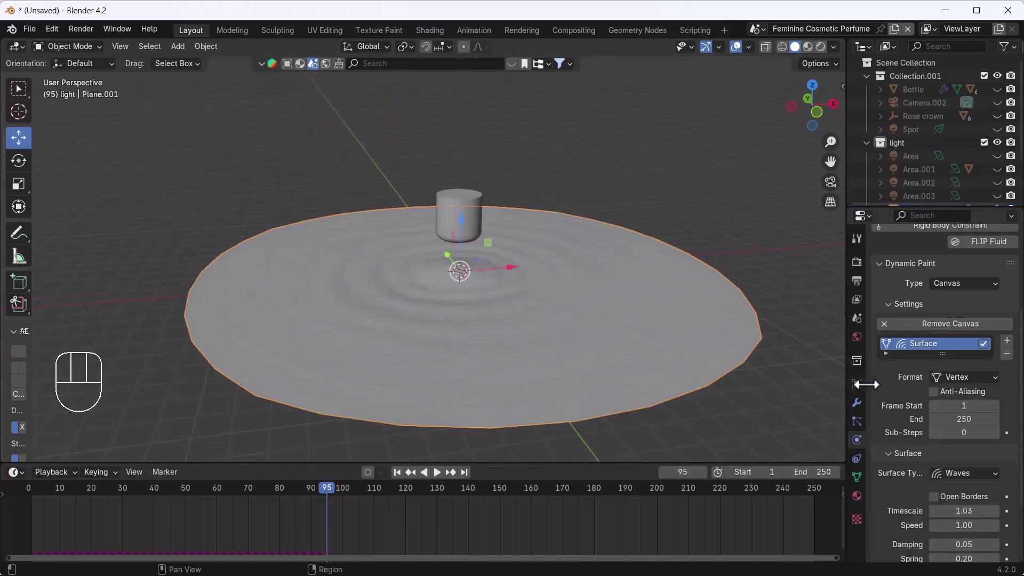
pyautogui.click(855, 403)
pyautogui.click(926, 258)
pyautogui.moveTo(867, 261)
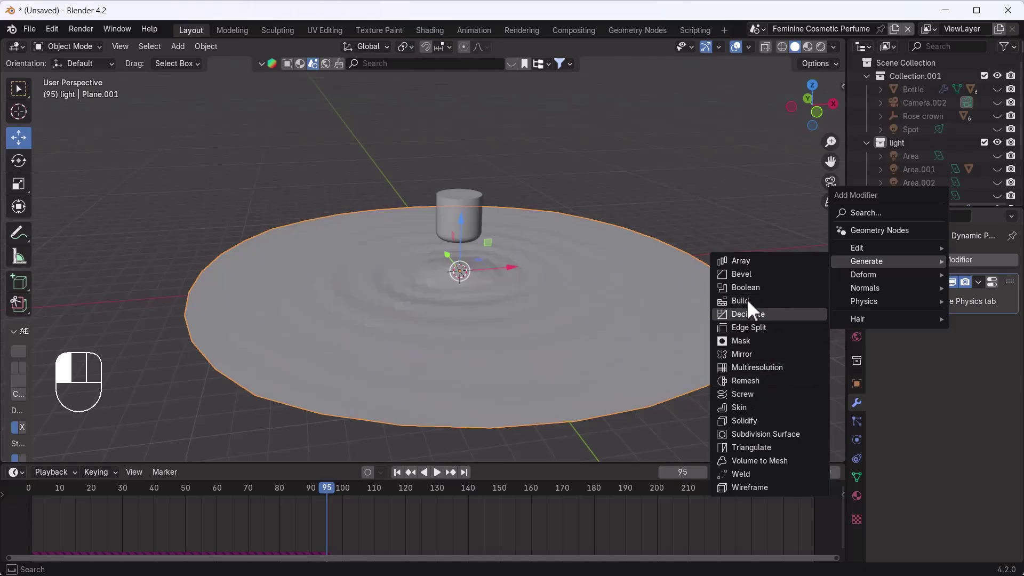
# Add a Subdivision Surface modifier to Plane.001 and rewind to the first frame.
pyautogui.click(753, 435)
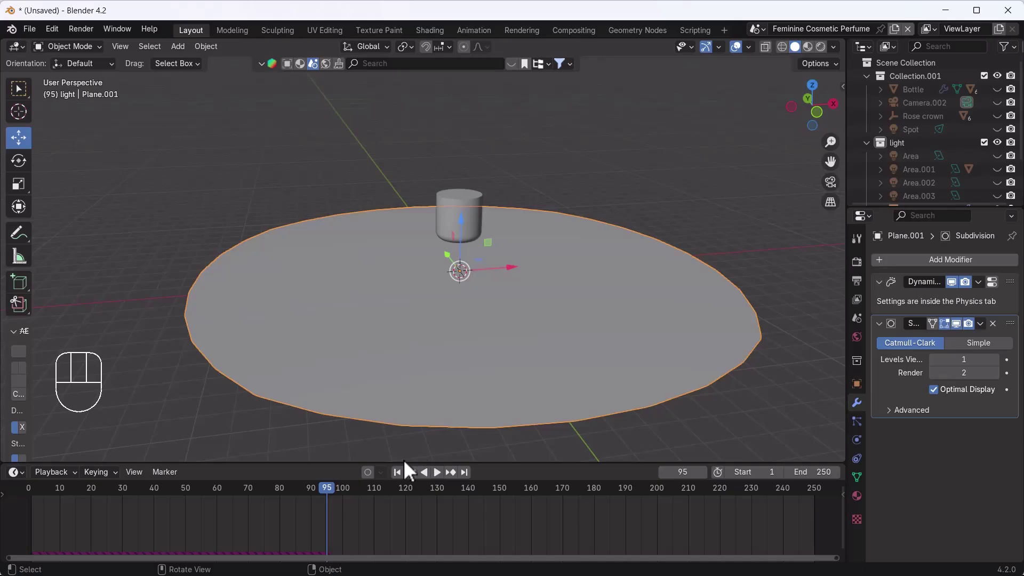
pyautogui.click(397, 472)
pyautogui.moveTo(453, 268); pyautogui.dragTo(461, 229, button='middle')
# Sink Cylinder.004 1.5653 m during playback to ripple the disc.
pyautogui.click(461, 229)
pyautogui.scroll(3, 465, 216)
pyautogui.press('space')
pyautogui.press('g')
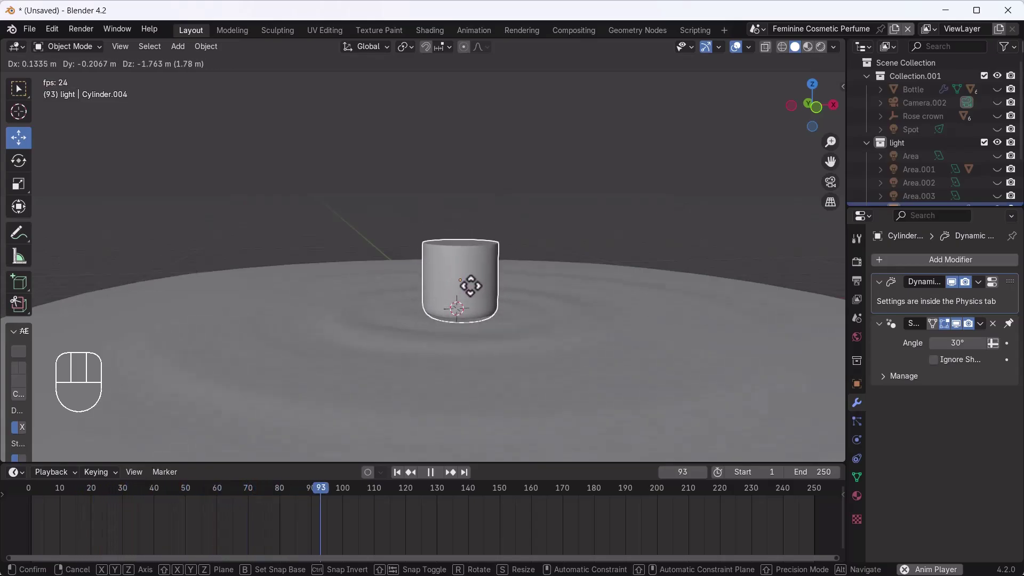
pyautogui.click(472, 264)
pyautogui.press('space')
pyautogui.moveTo(473, 250)
pyautogui.mouseDown(button='middle')
pyautogui.moveTo(513, 277)
pyautogui.moveTo(510, 261)
pyautogui.moveTo(485, 260)
pyautogui.mouseUp(button='middle')
pyautogui.rightClick(492, 328)
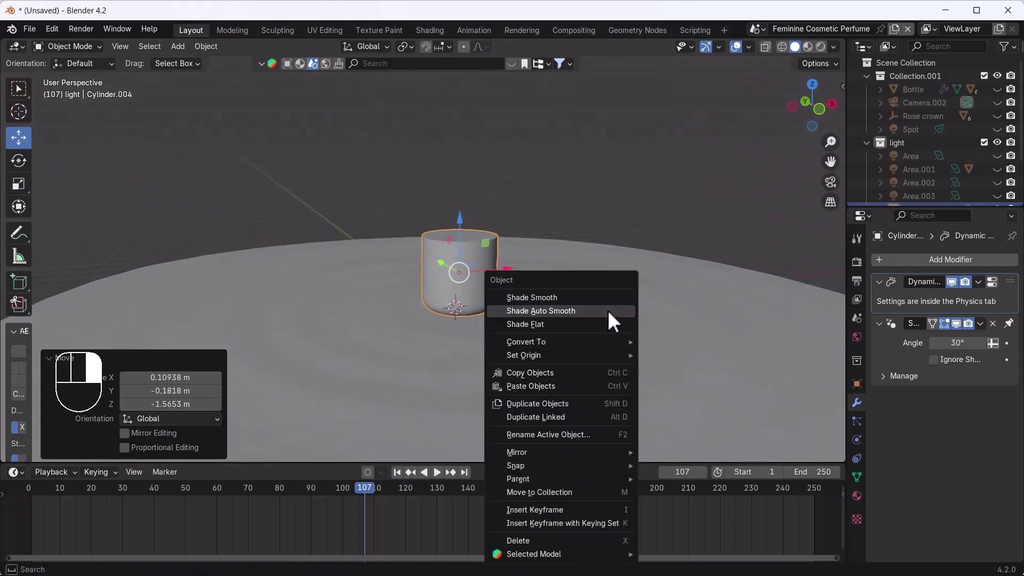
# Convert Cylinder.004 to a mesh and delete it.
pyautogui.moveTo(543, 344)
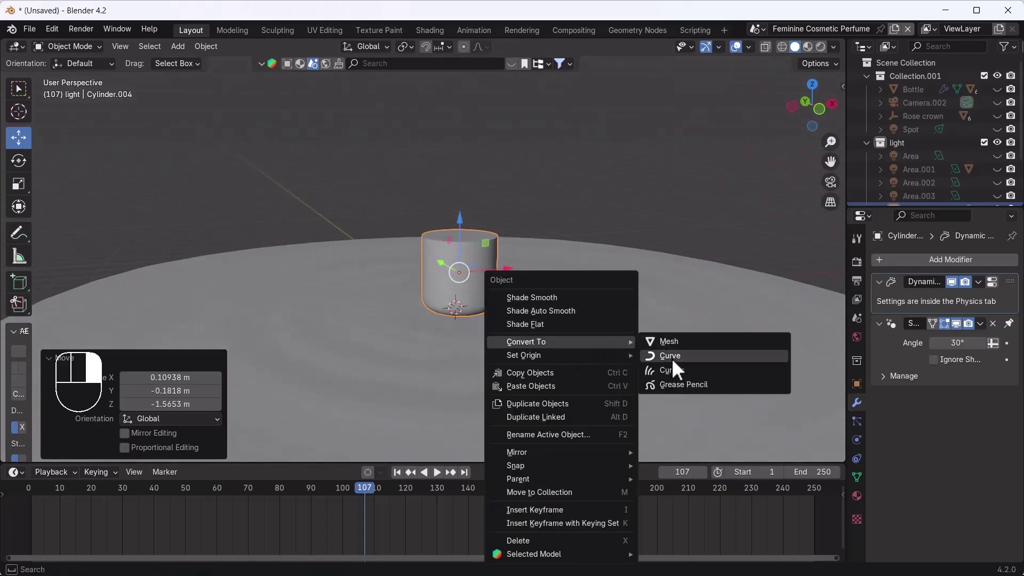
pyautogui.click(670, 342)
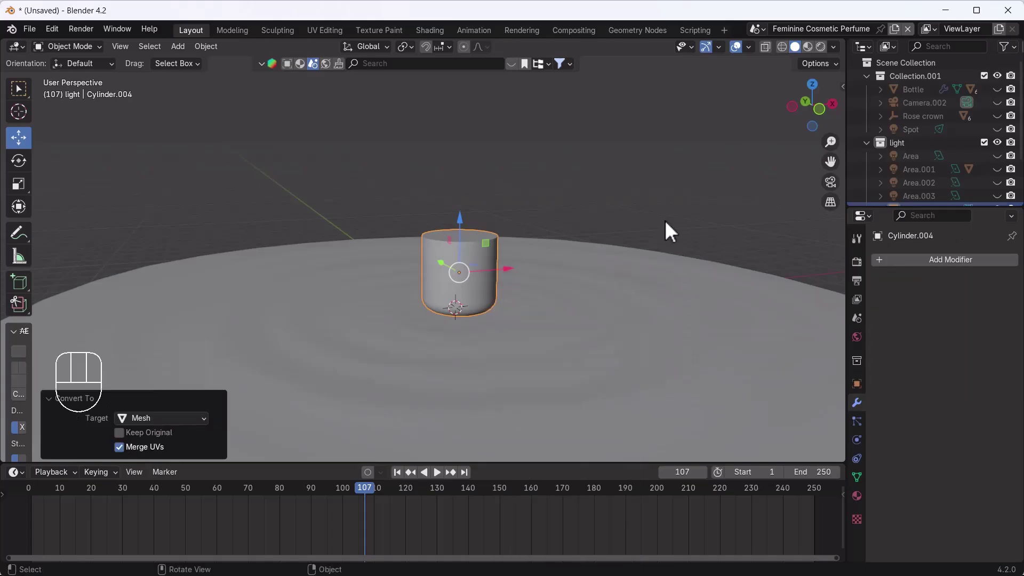
pyautogui.scroll(-5, 559, 293)
pyautogui.scroll(6, 527, 274)
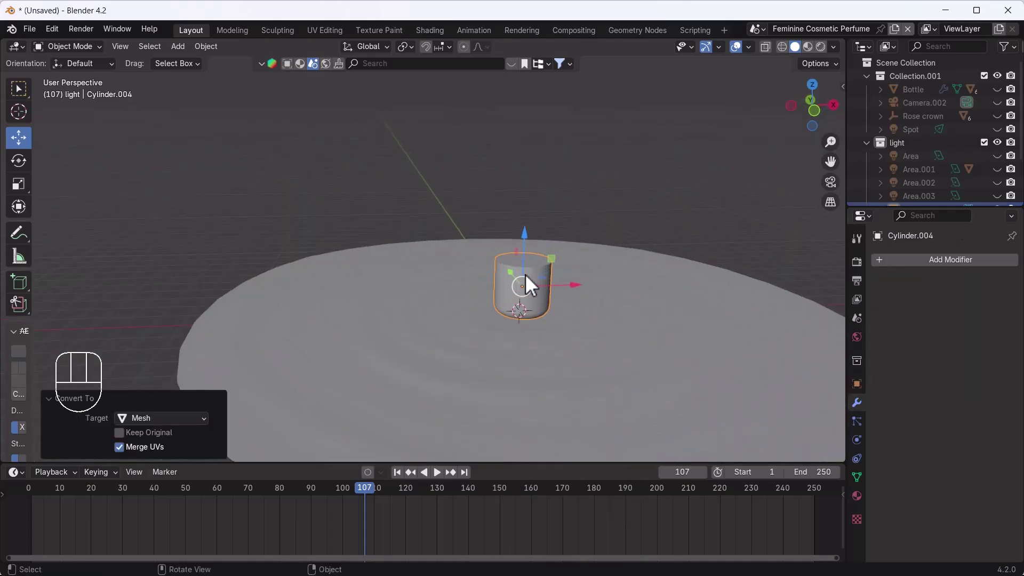
pyautogui.press('Delete')
# Unhide all objects so the bottle and rose crown appear over the rippled disc.
pyautogui.click(527, 301)
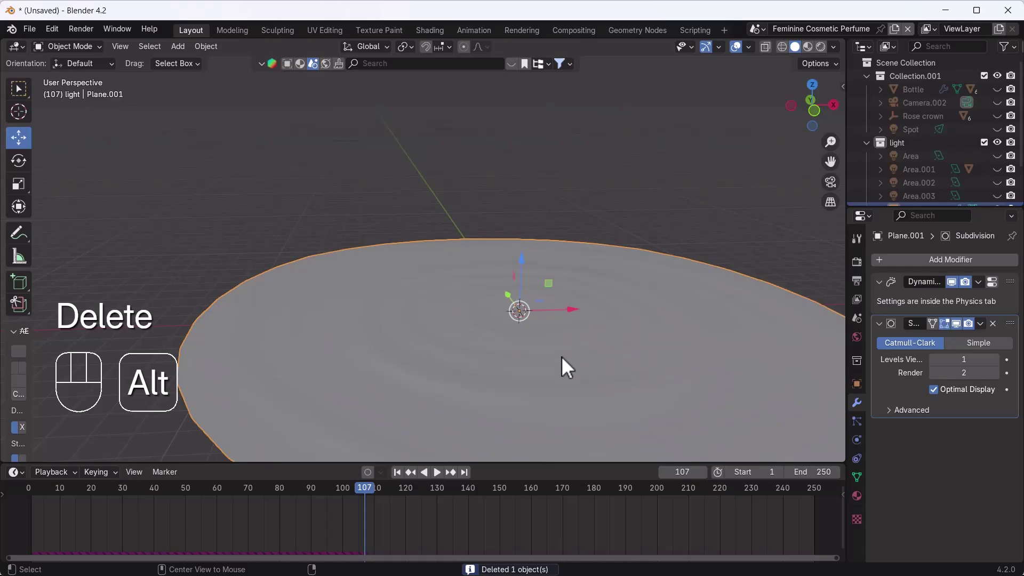
pyautogui.hotkey('alt', 'h')
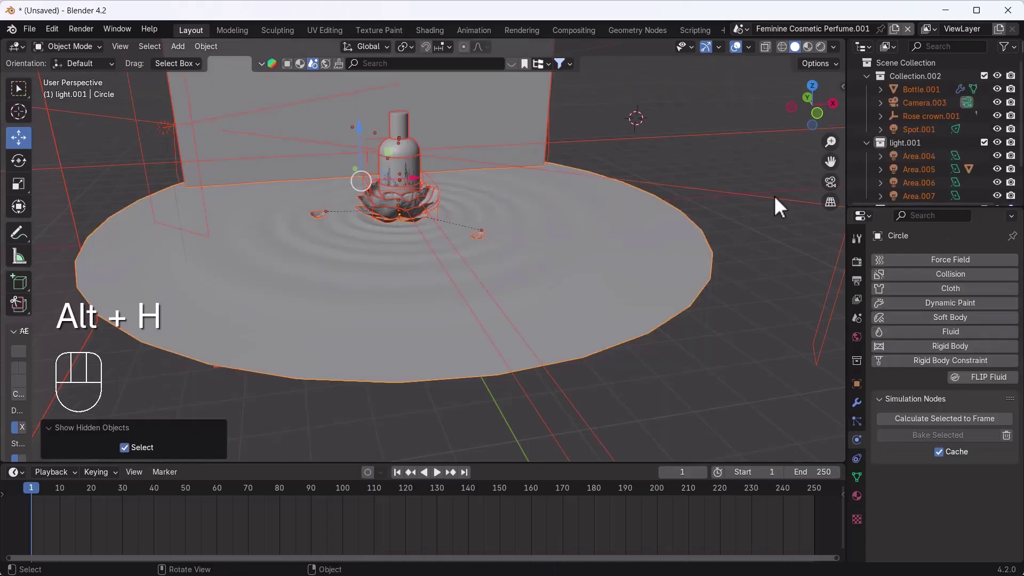
pyautogui.click(773, 195)
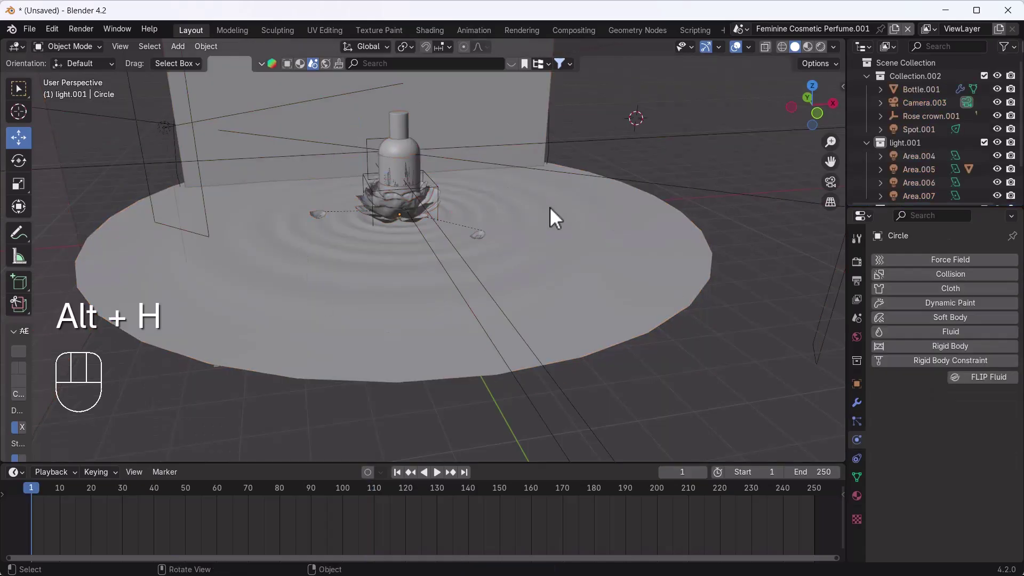
# Assign the 'water' material to the Circle disc in rendered shading and view through the camera.
pyautogui.click(821, 46)
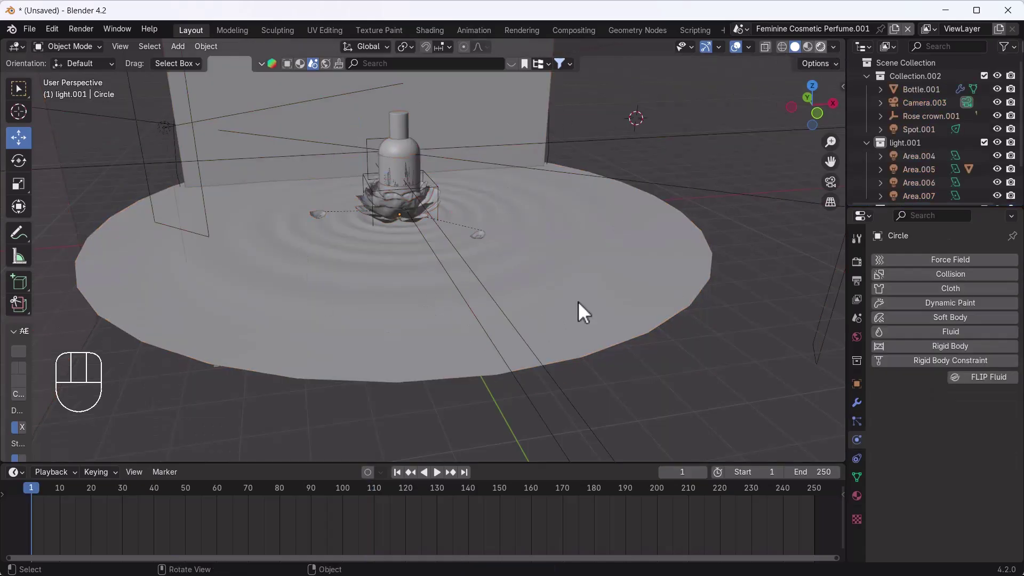
pyautogui.click(547, 233)
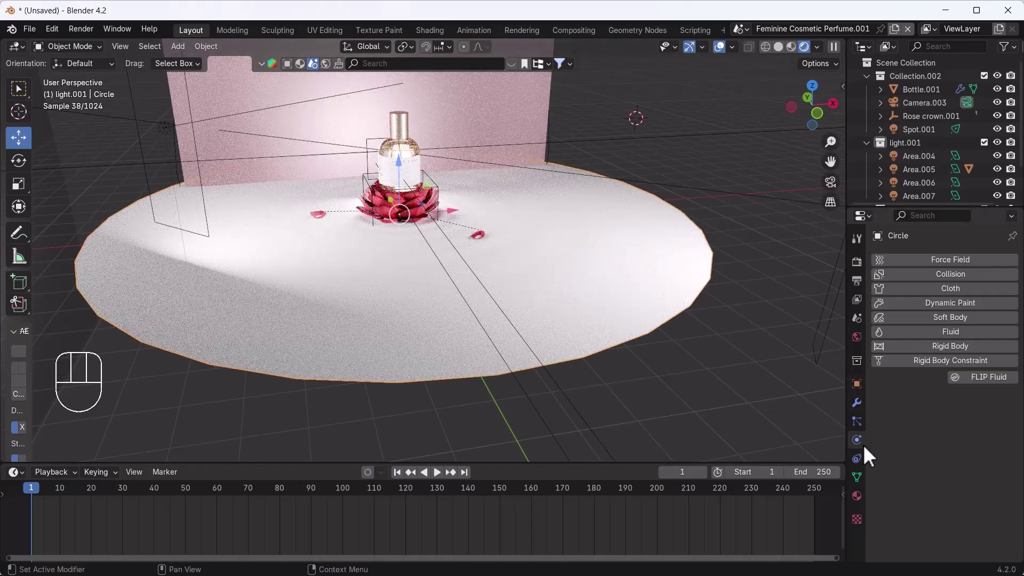
pyautogui.click(856, 496)
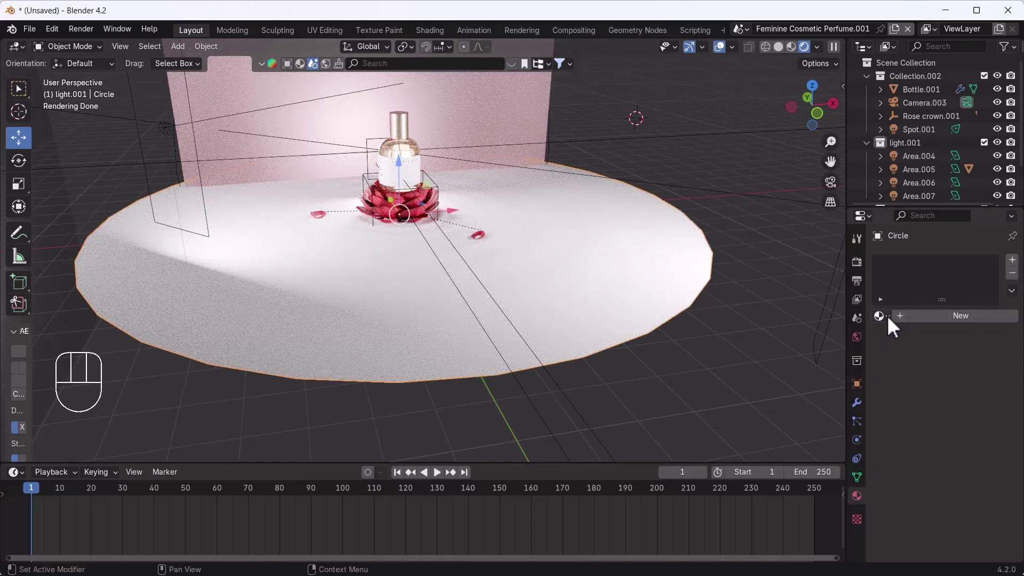
pyautogui.click(888, 315)
pyautogui.write('water')
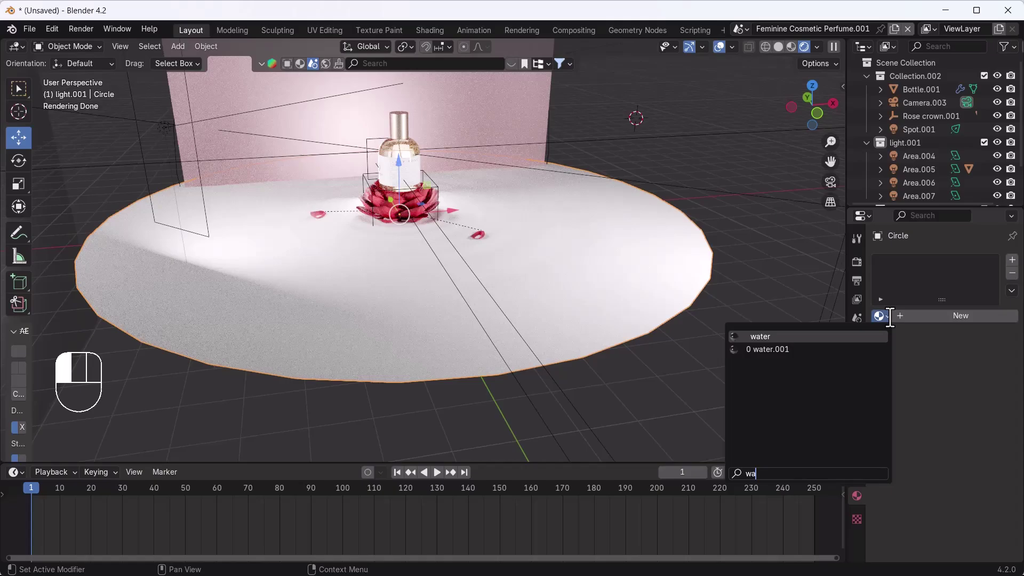
pyautogui.click(777, 336)
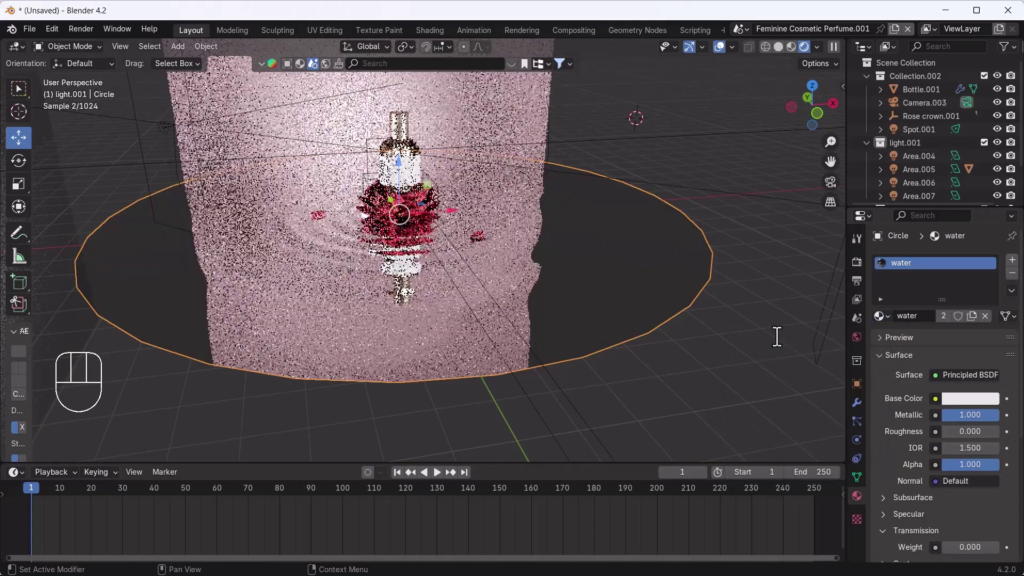
pyautogui.scroll(5, 375, 230)
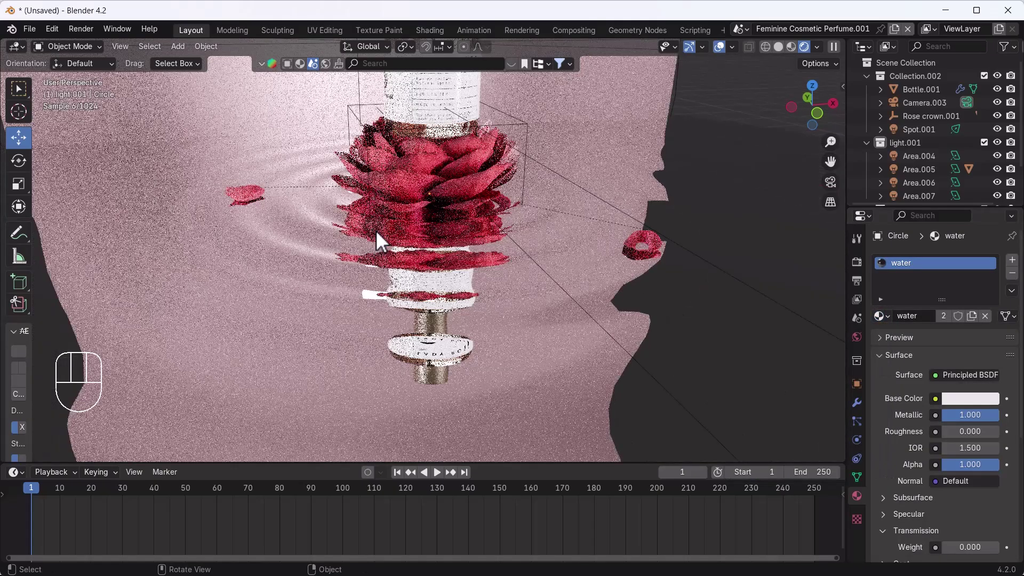
pyautogui.press('KP_0')
# Lock the camera to the view and reframe it on the bottle and rose crown.
pyautogui.click(830, 202)
pyautogui.scroll(5, 458, 288)
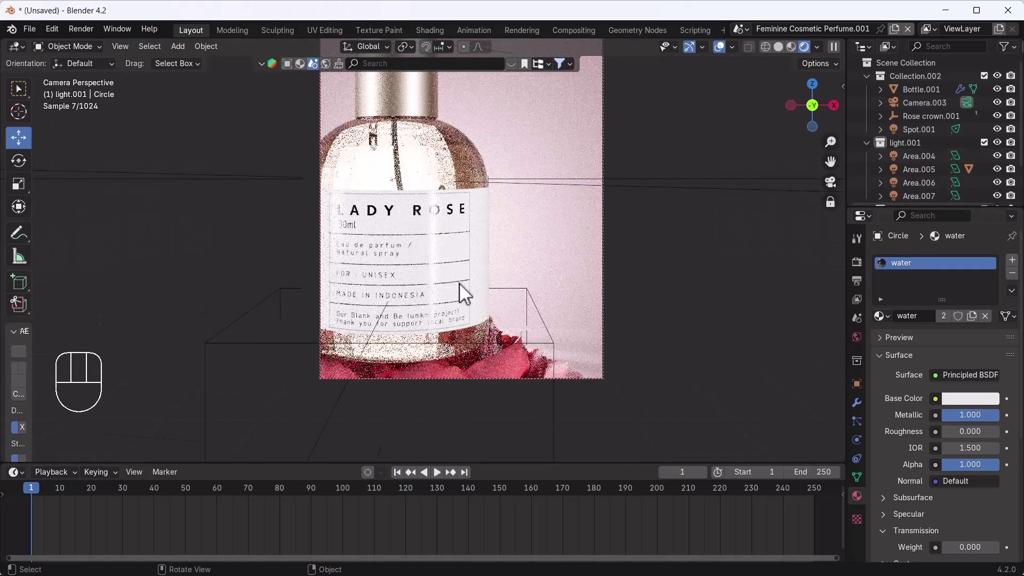
pyautogui.scroll(-3, 438, 271)
pyautogui.scroll(-2, 433, 263)
pyautogui.keyDown('shift'); pyautogui.moveTo(432, 264); pyautogui.dragTo(529, 203, button='middle'); pyautogui.keyUp('shift')
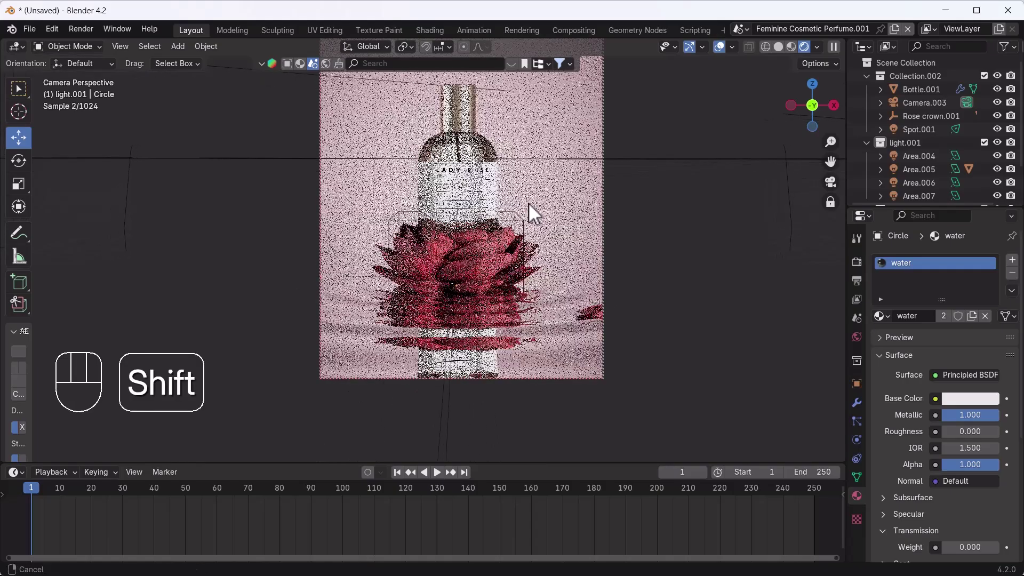
pyautogui.scroll(2, 424, 306)
pyautogui.scroll(3, 423, 306)
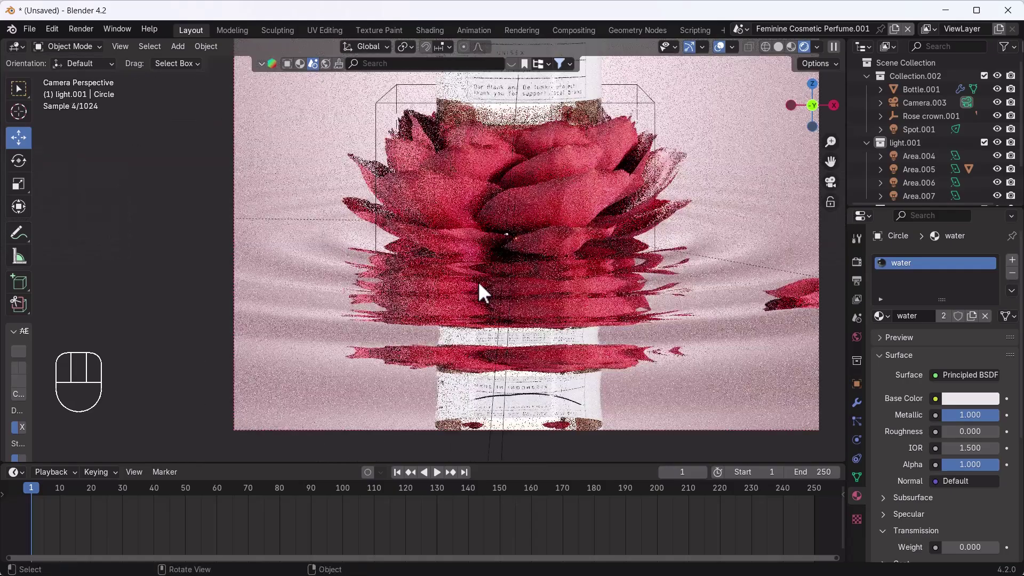
# Enable Viewport Denoise in the Cycles sampling settings.
pyautogui.click(857, 263)
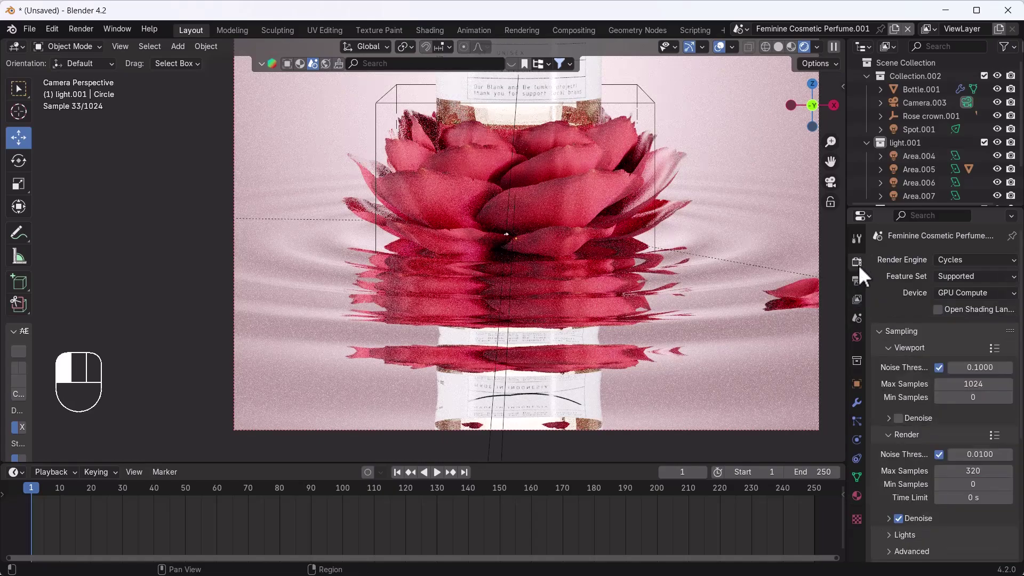
pyautogui.click(898, 418)
pyautogui.scroll(-2, 455, 264)
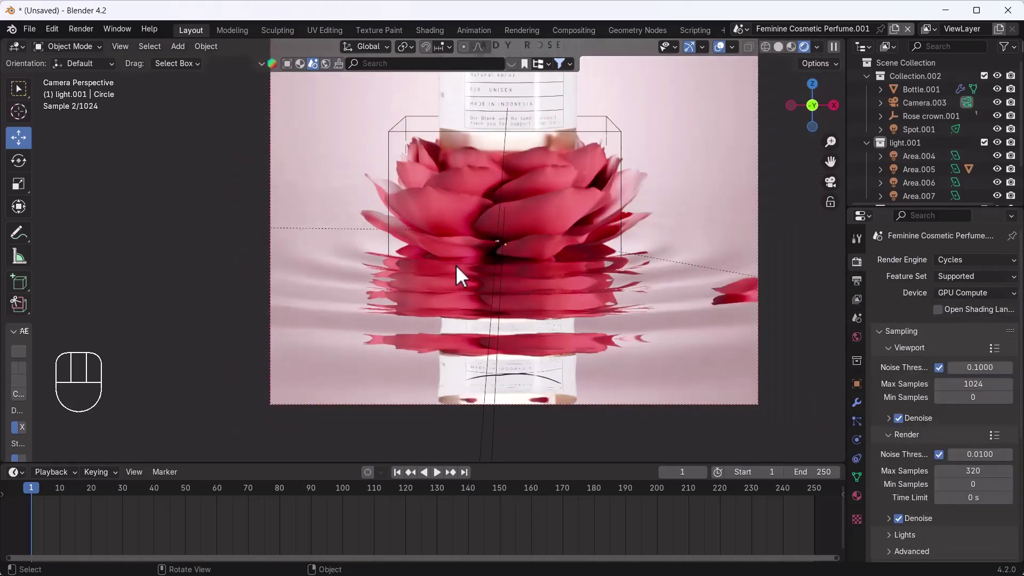
pyautogui.moveTo(467, 251); pyautogui.dragTo(428, 289, button='middle')
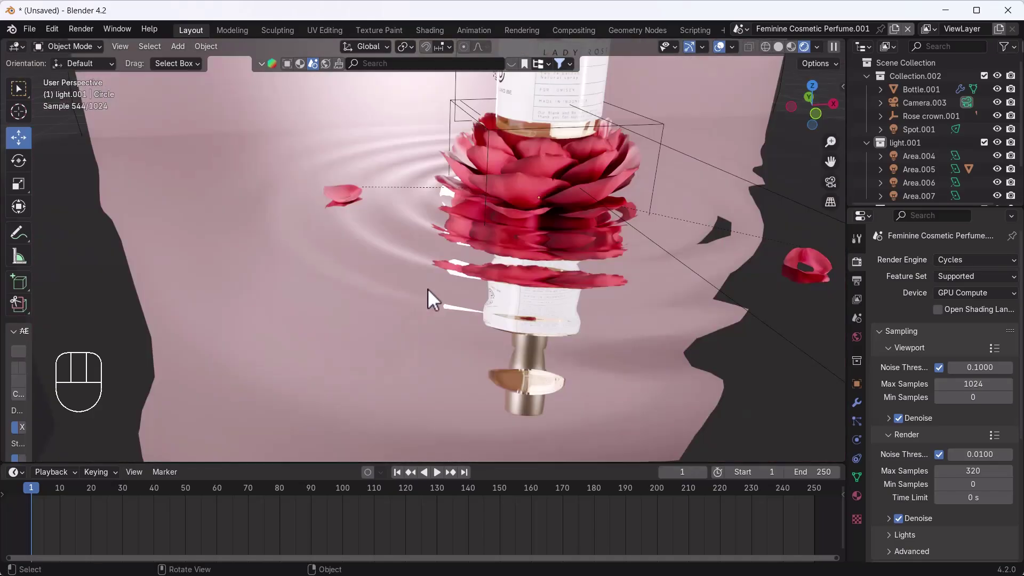